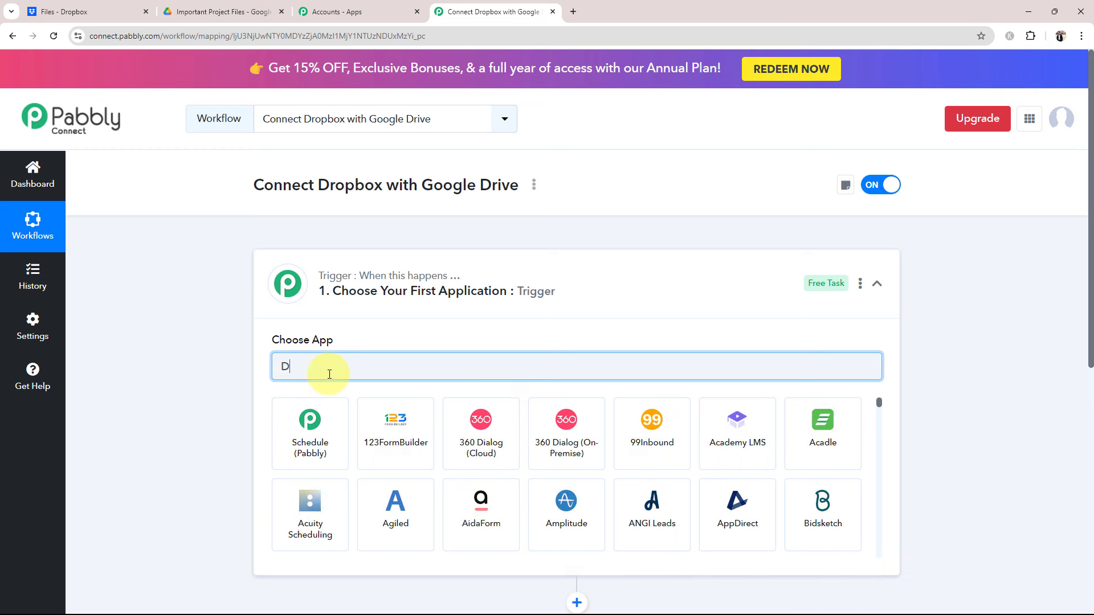
- Set the workflow trigger to the Dropbox app with the New File event
text(ropb)
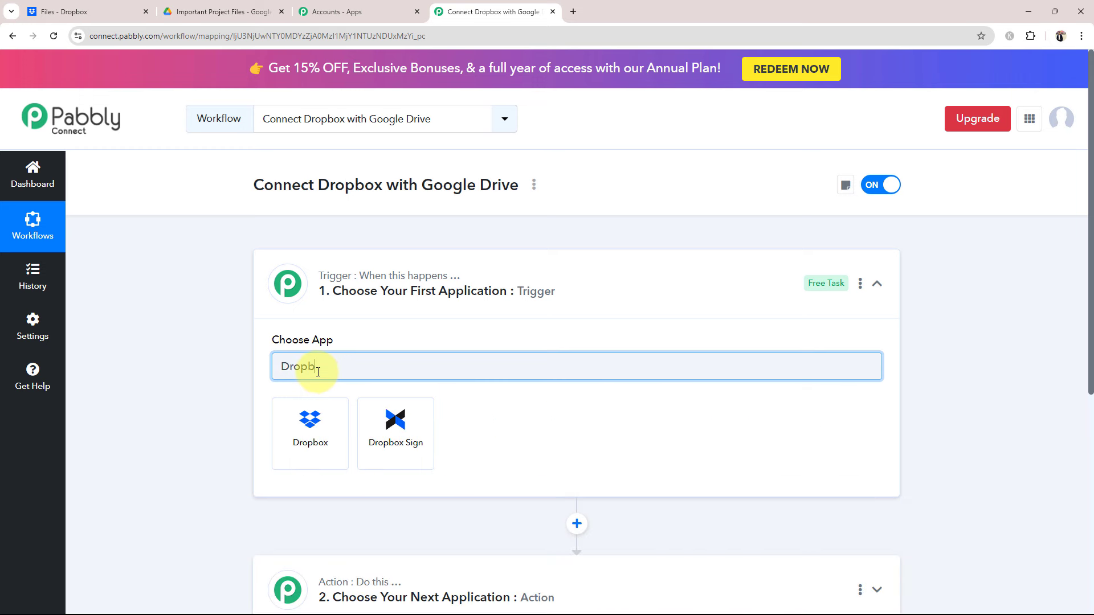
click(311, 444)
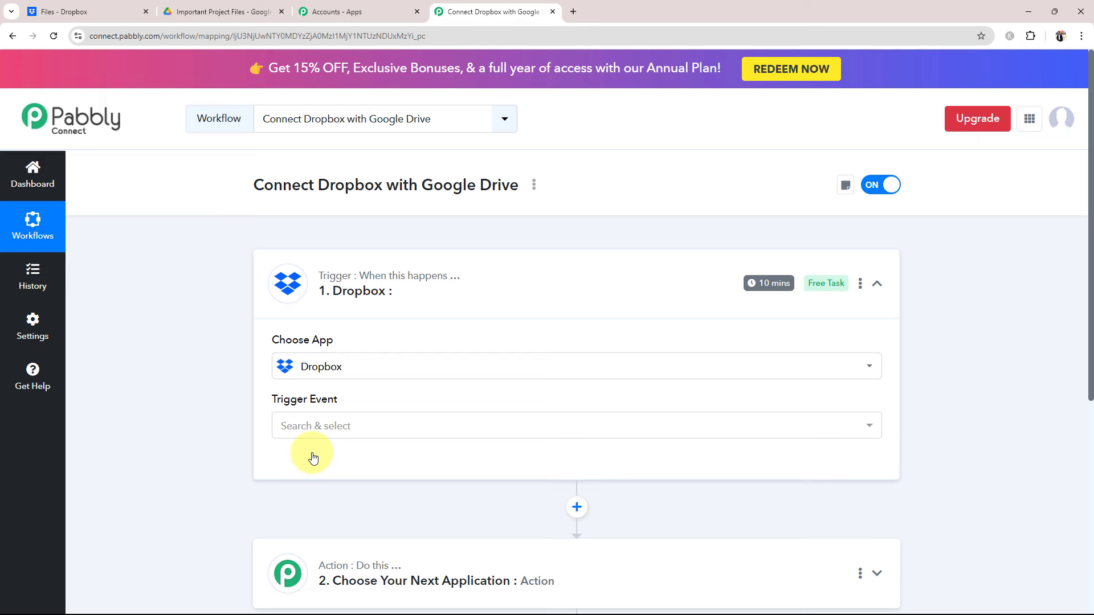
click(311, 421)
click(302, 499)
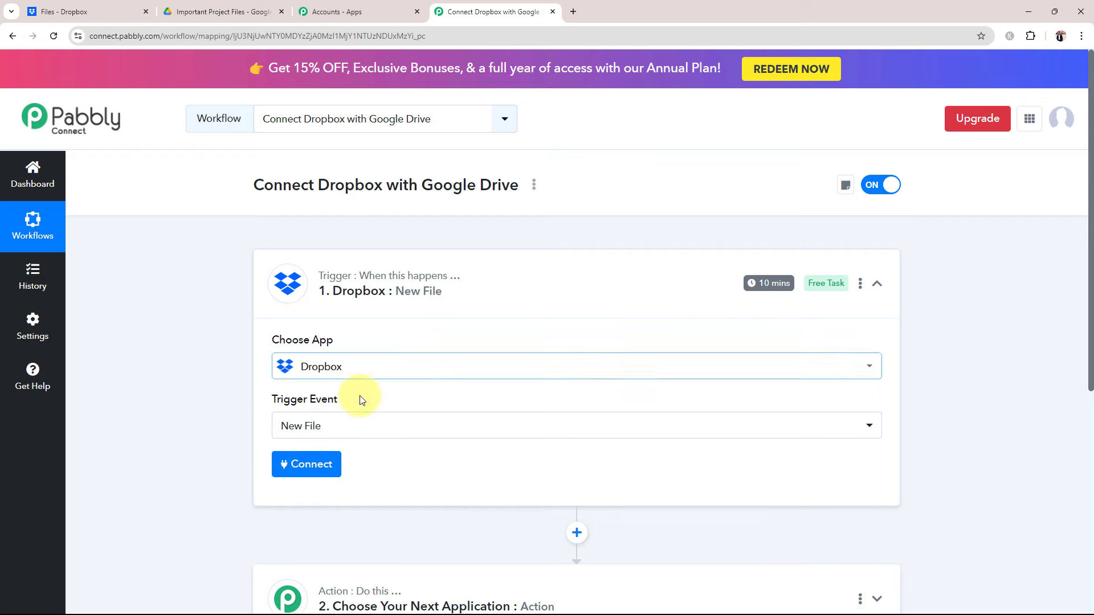
click(464, 283)
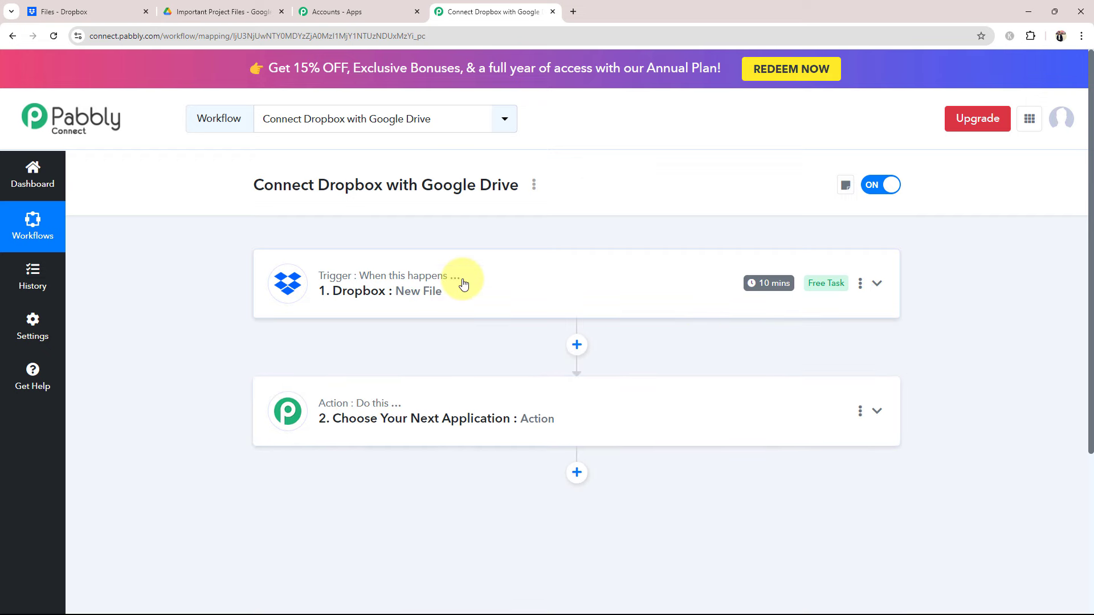
- Set the workflow's action step to Google Drive with the Upload a File event
click(393, 397)
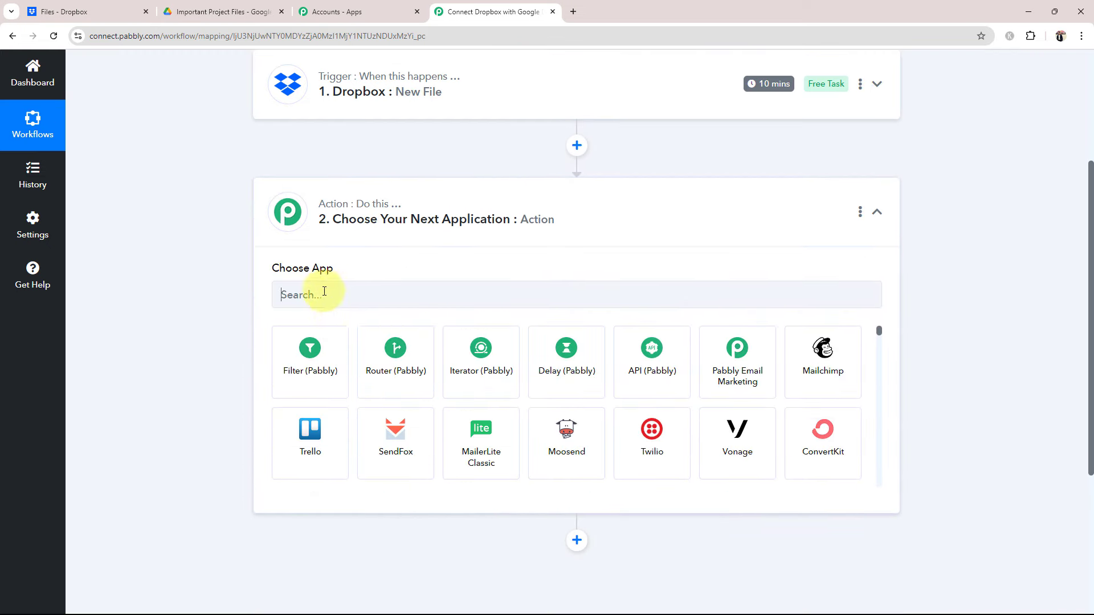
click(320, 291)
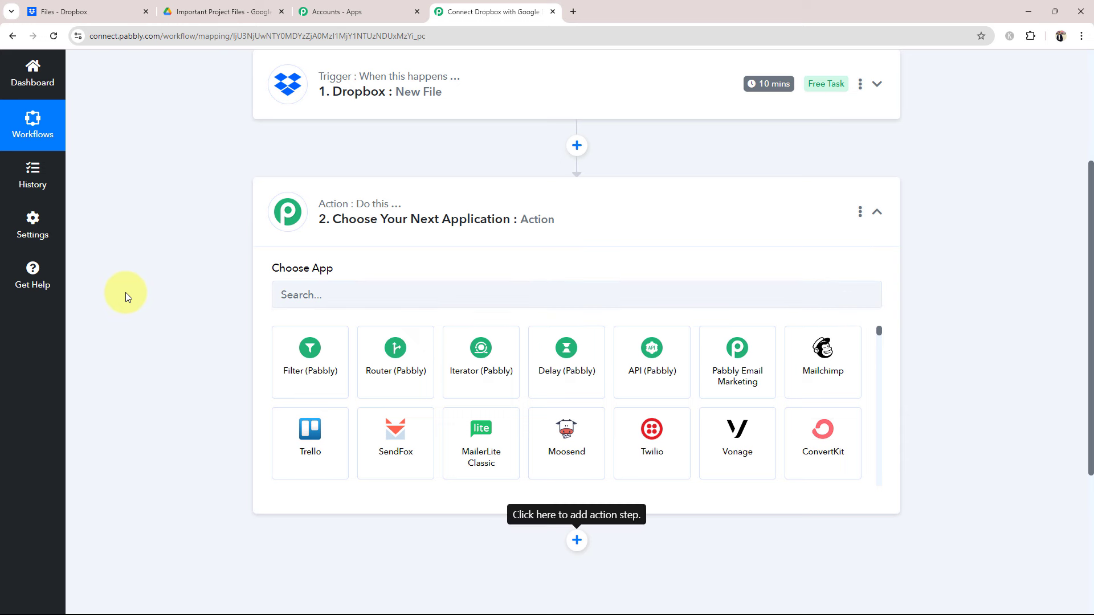
click(327, 300)
text(Googlr)
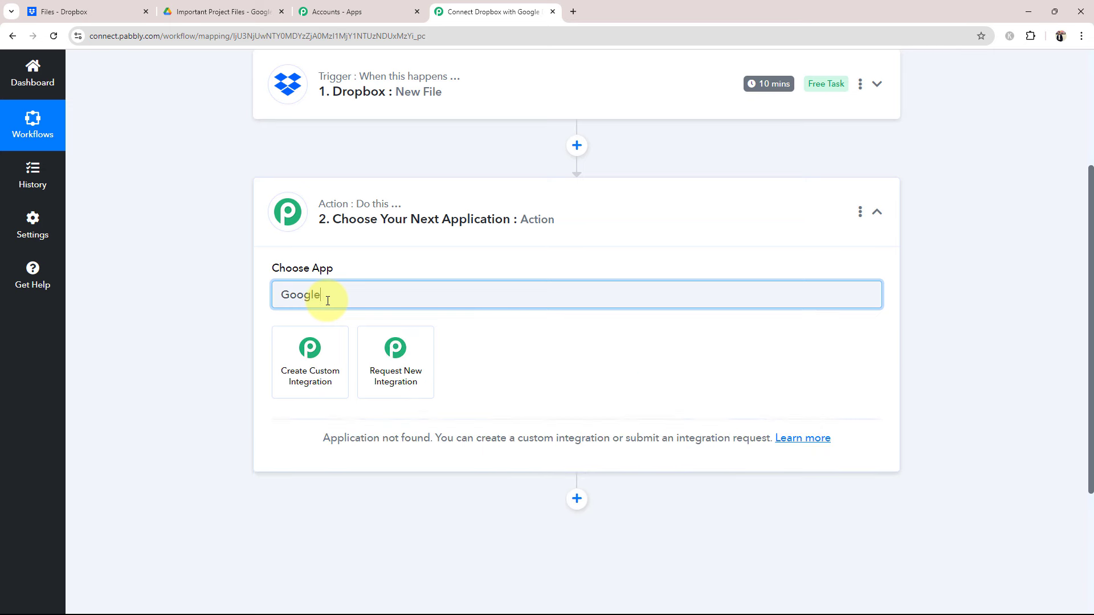
click(348, 343)
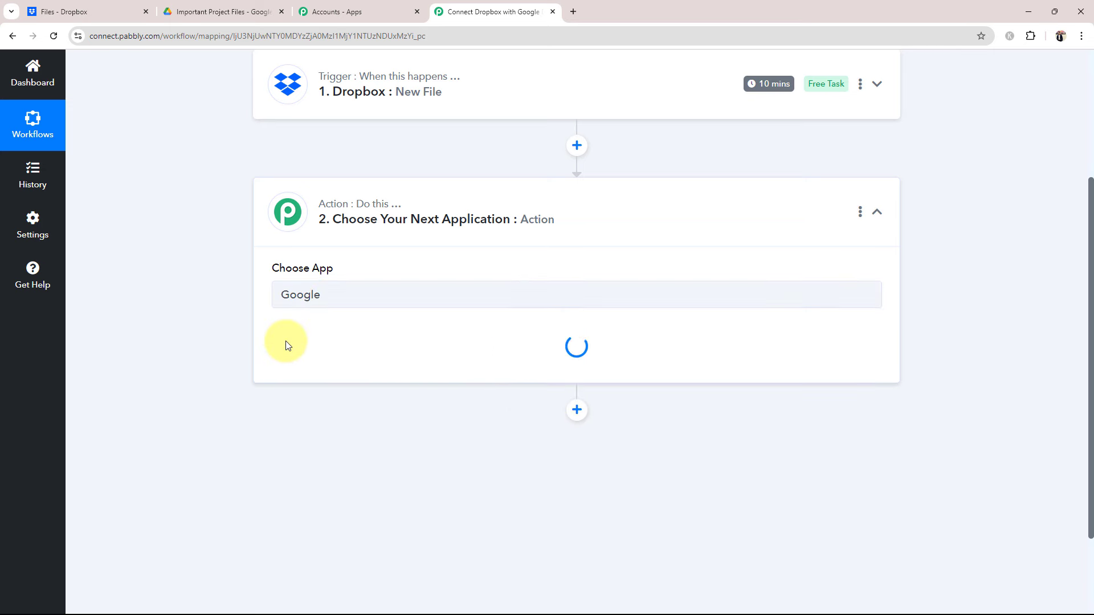
click(325, 355)
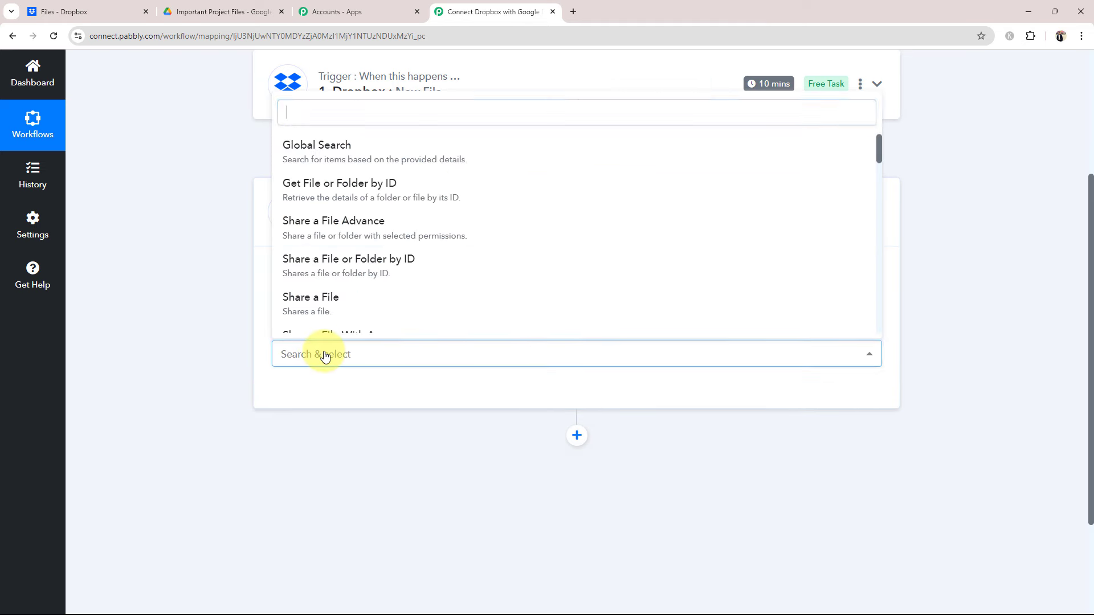
scroll(388, 227, down, 4)
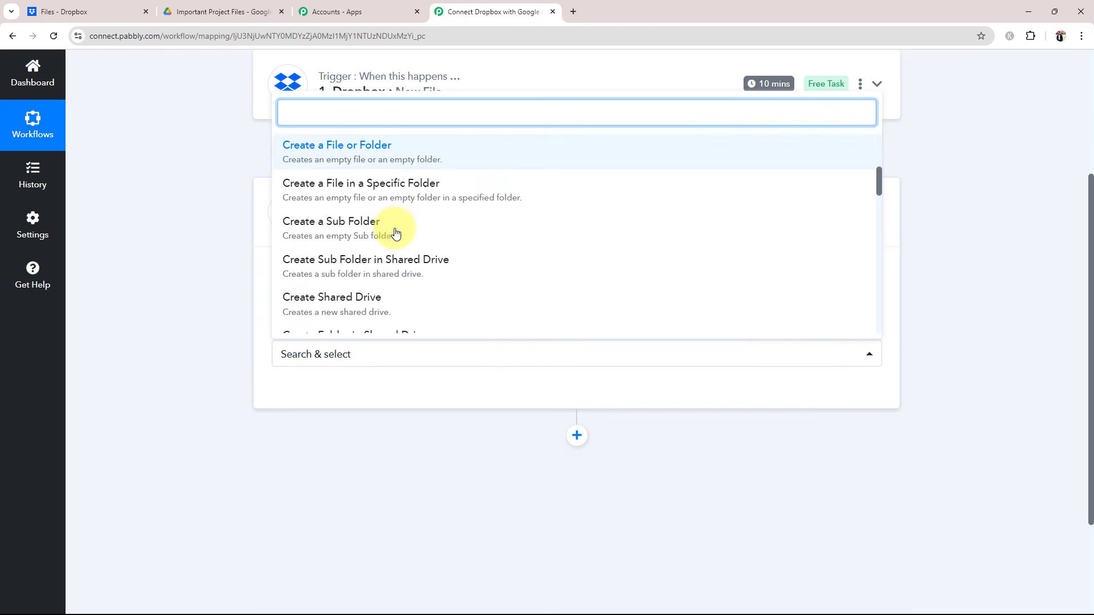
scroll(396, 234, down, 5)
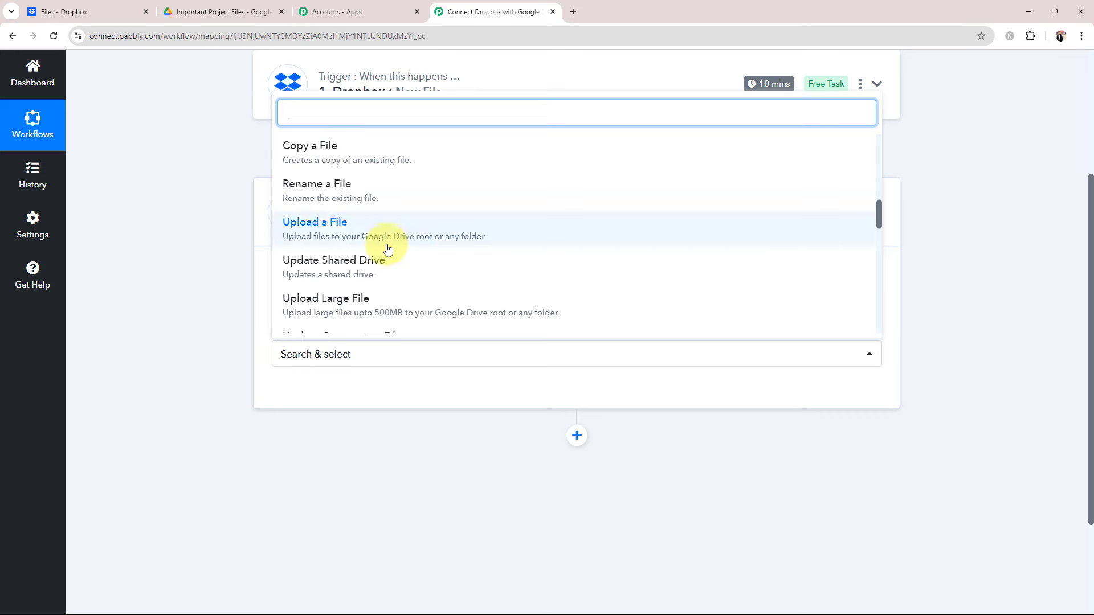
click(388, 249)
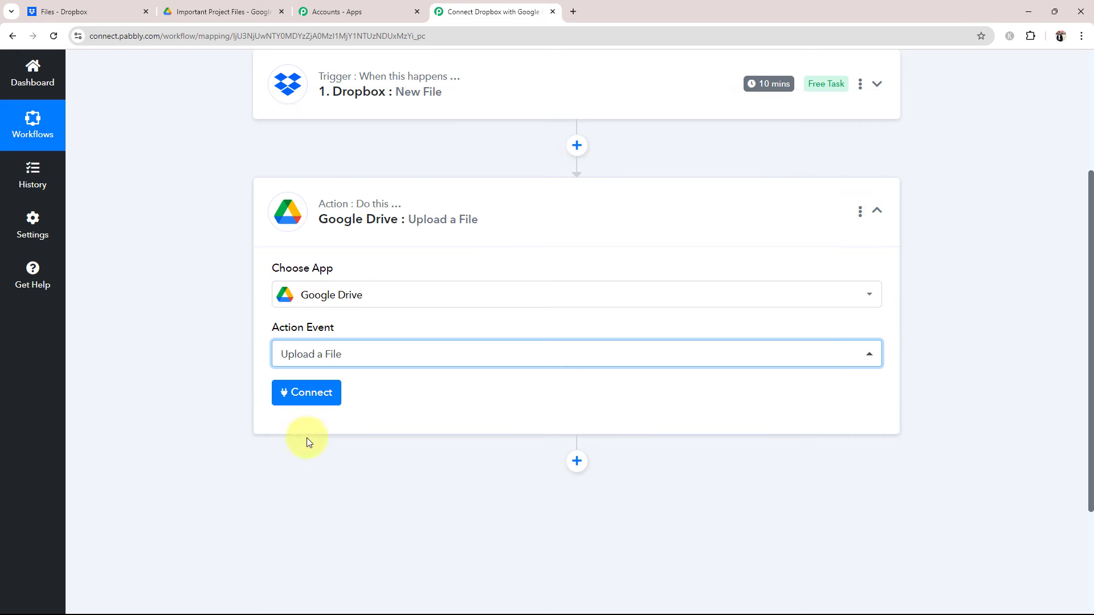
click(430, 241)
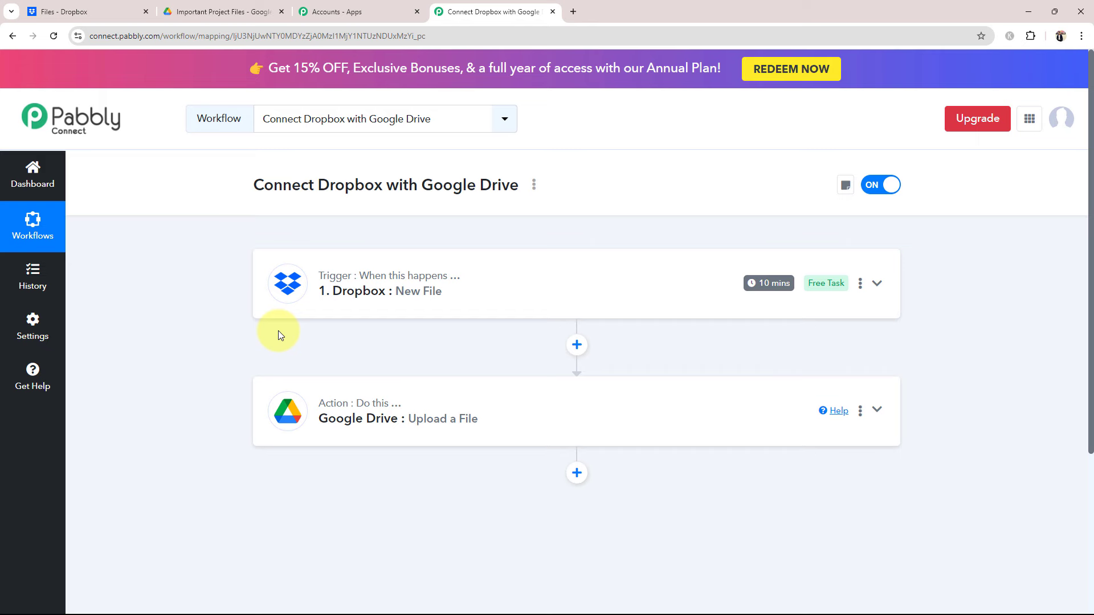
- Connect the Dropbox trigger to a Dropbox account by adding a new connection
click(376, 302)
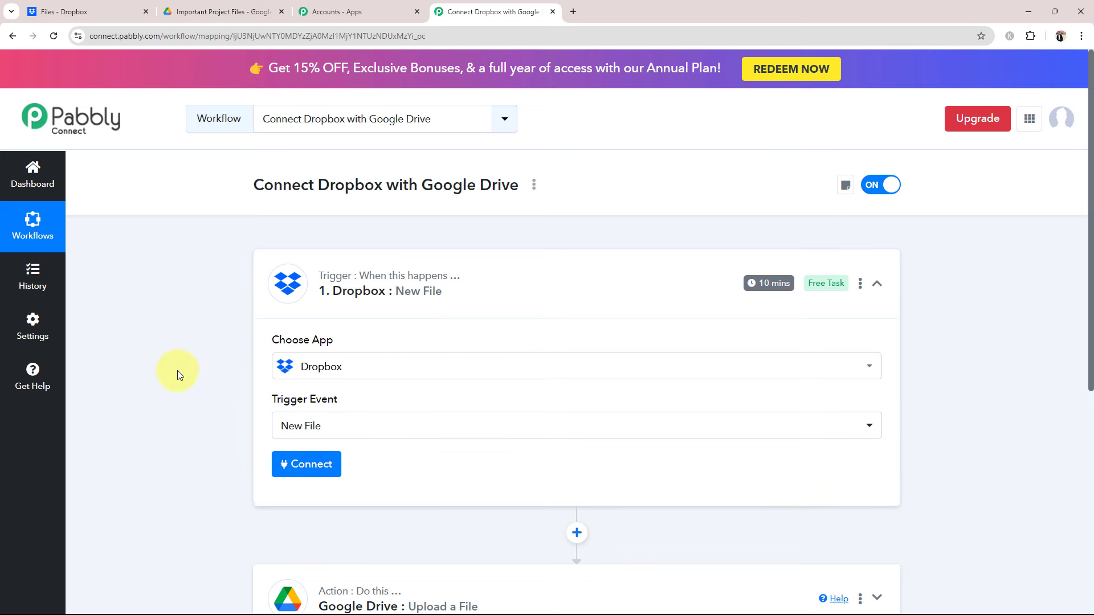
scroll(177, 371, down, 1)
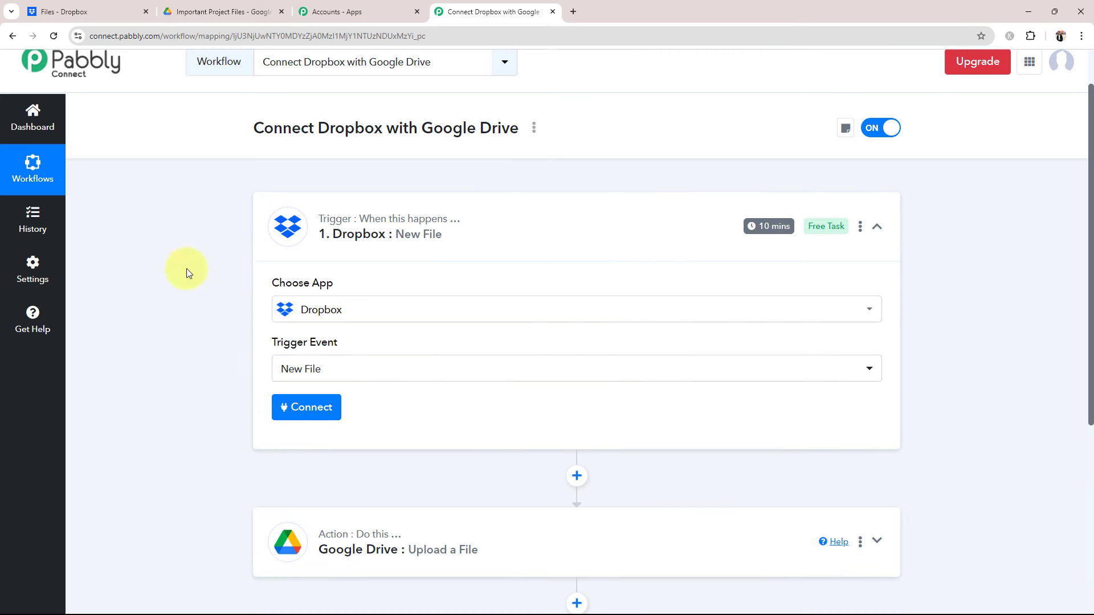
click(296, 422)
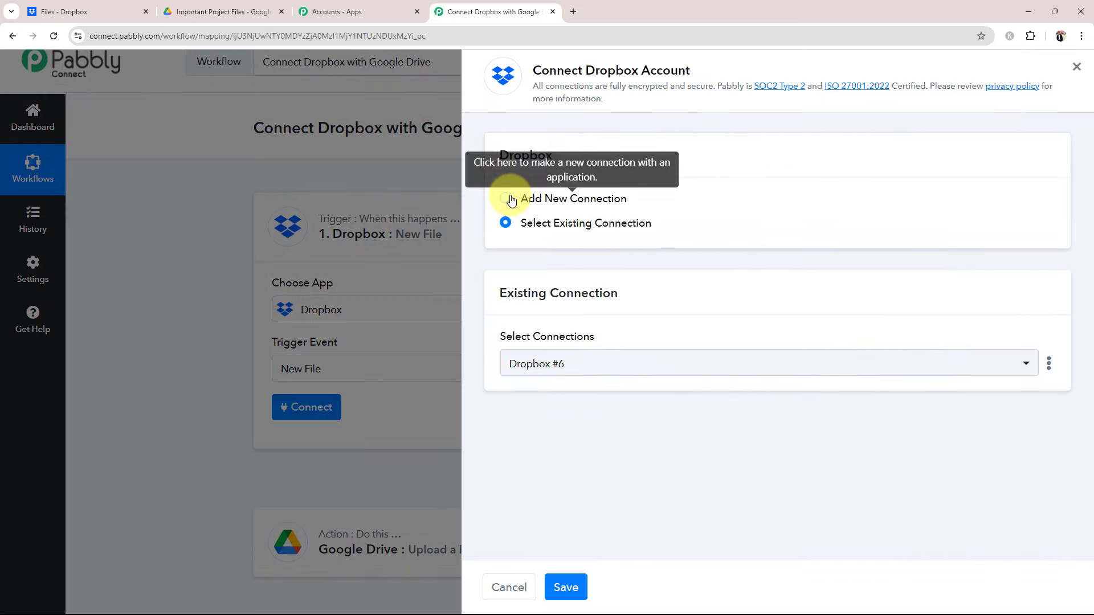
click(505, 198)
click(566, 383)
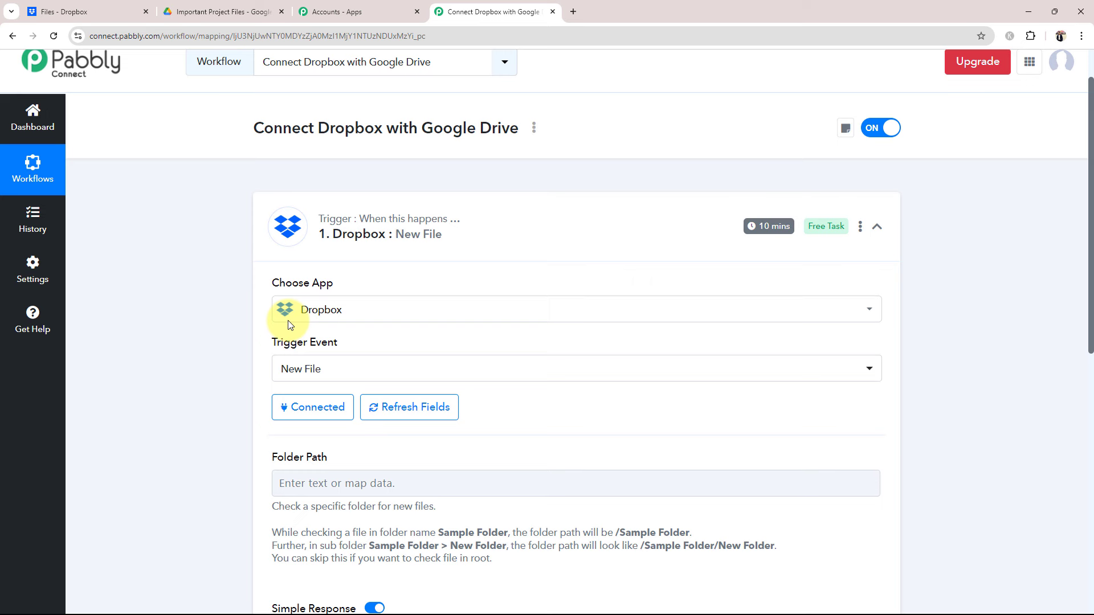
- Examine the trigger's Folder Path guidance and its sample path format, and look over the folders in Dropbox
scroll(245, 365, down, 1)
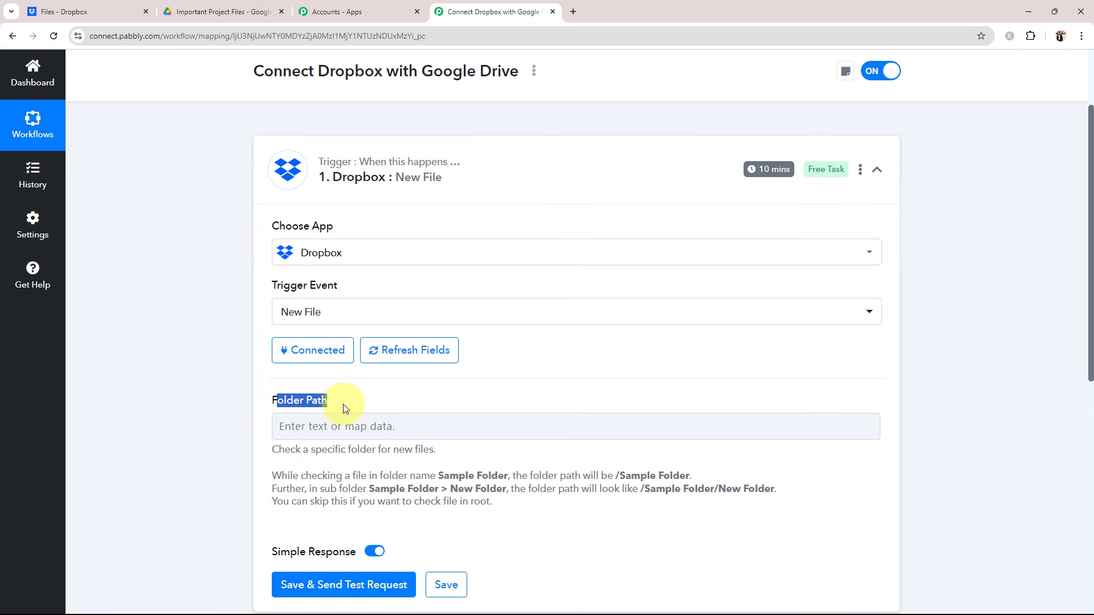
click(233, 398)
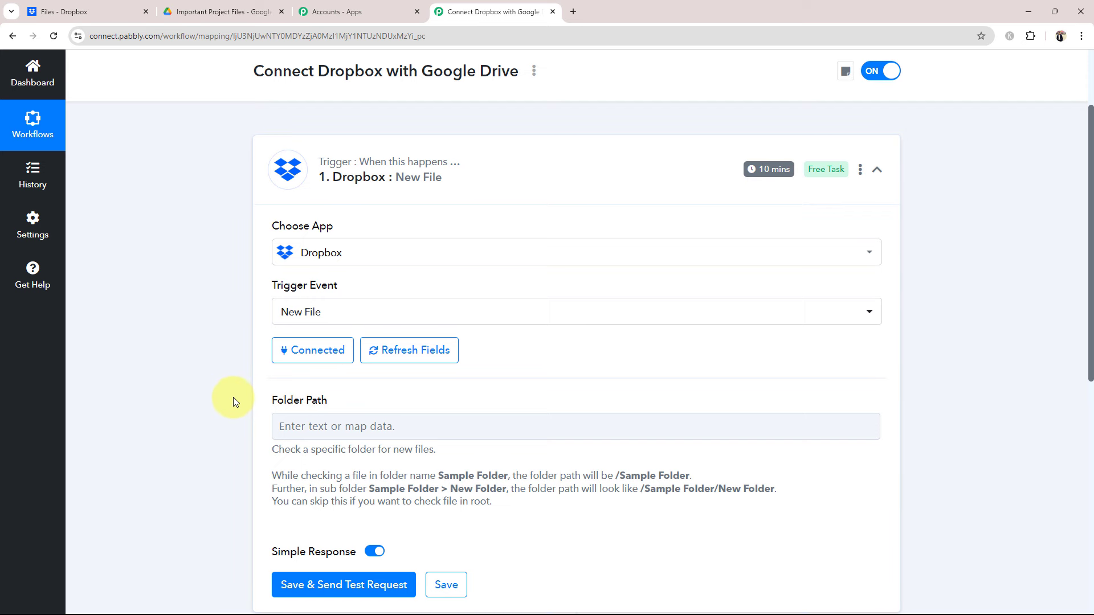
scroll(234, 398, down, 2)
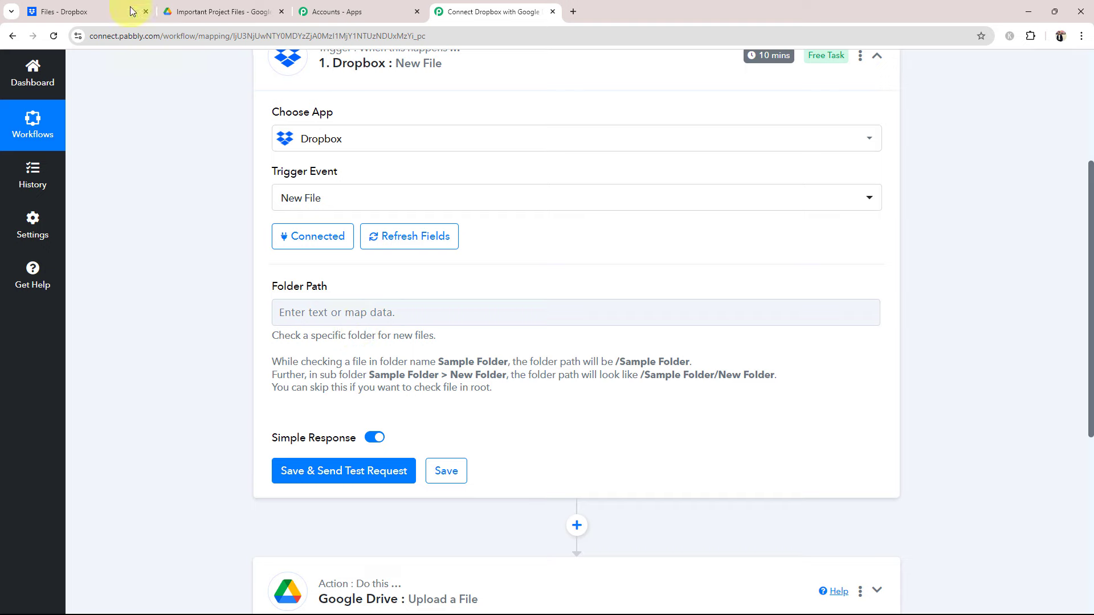
click(85, 11)
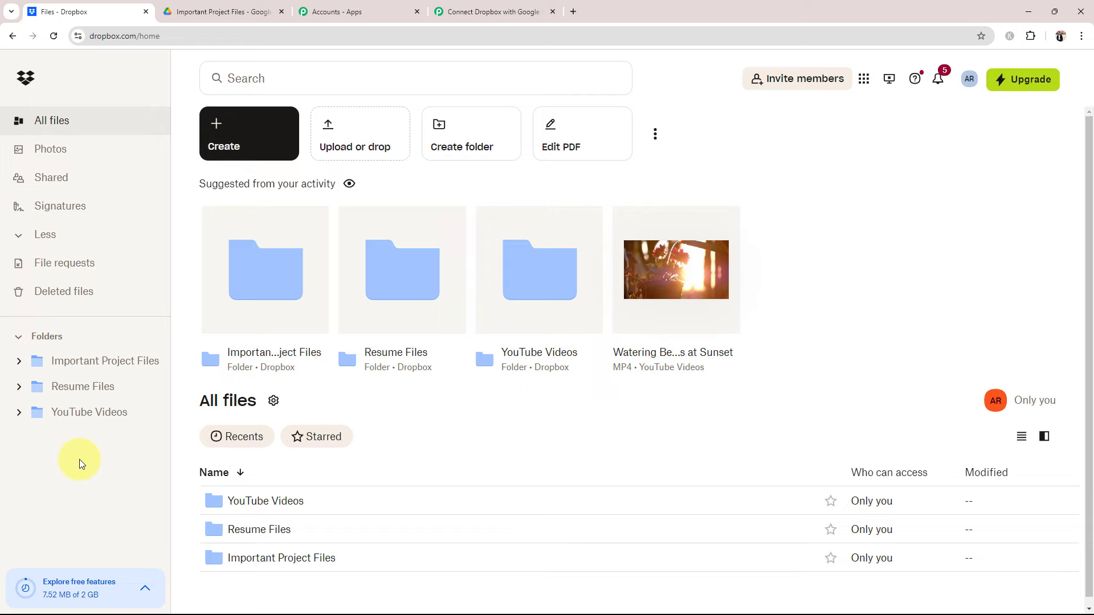
click(484, 12)
click(333, 324)
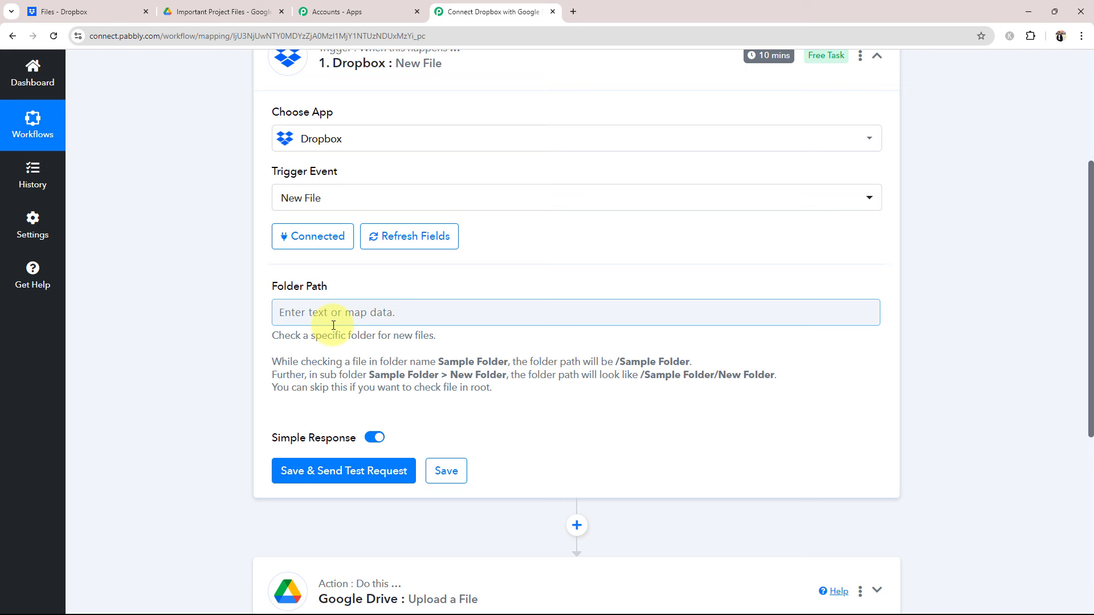
drag(274, 360, 557, 417)
click(557, 417)
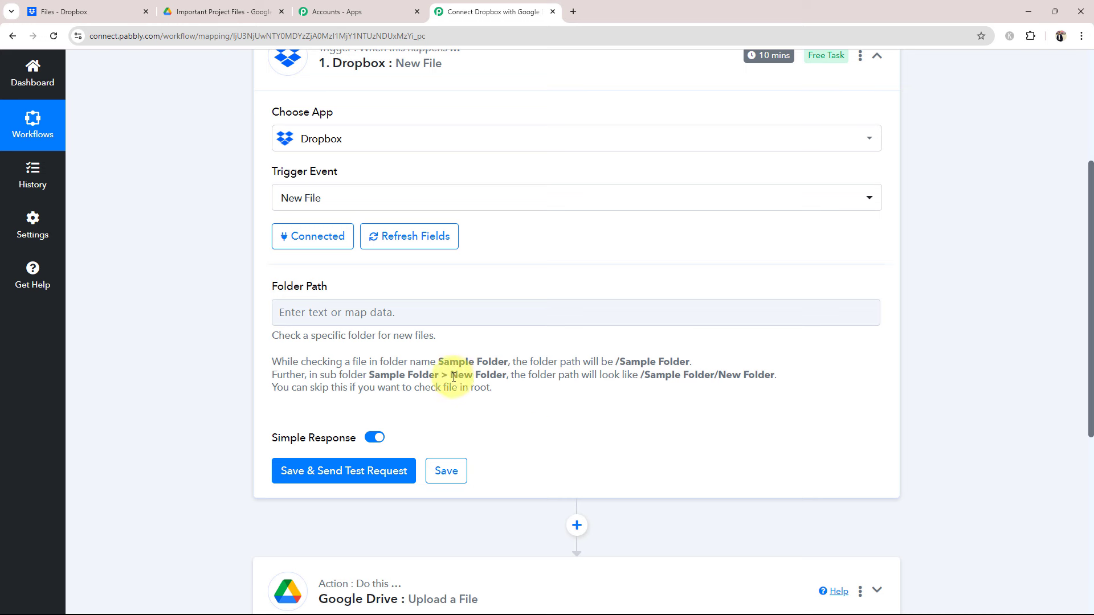
drag(439, 361, 507, 359)
click(525, 390)
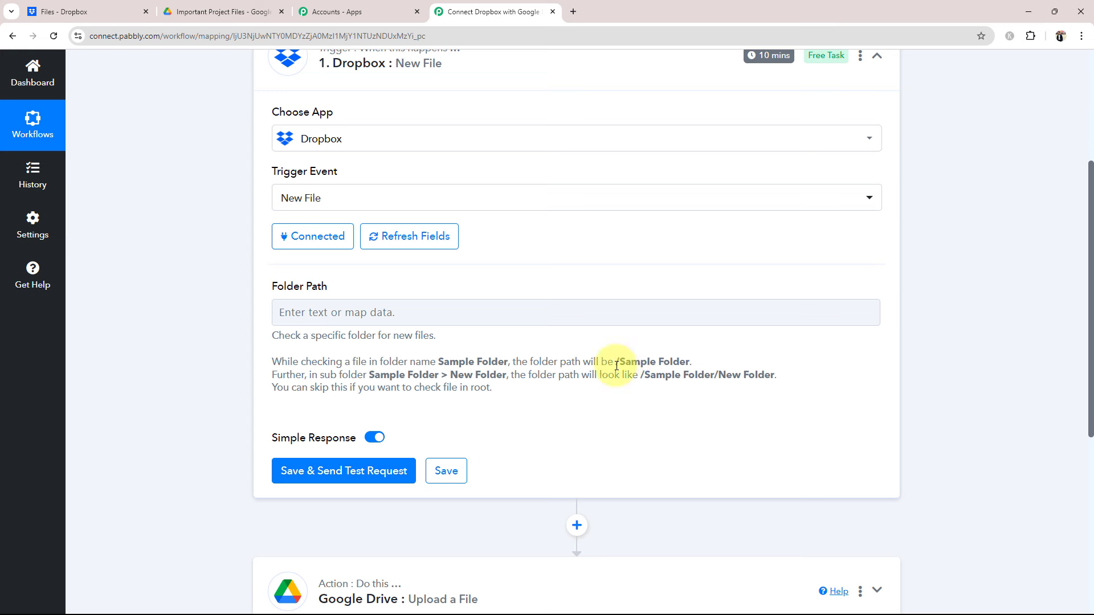
drag(617, 366, 698, 364)
click(606, 406)
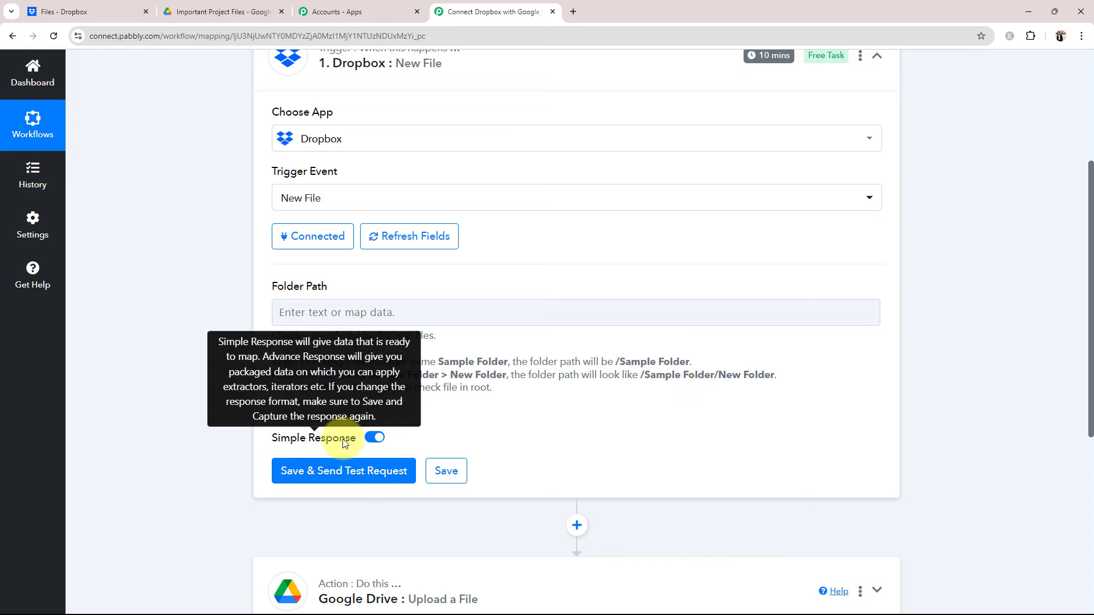
- In Dropbox, open the Important Project Files folder and copy its name
click(87, 8)
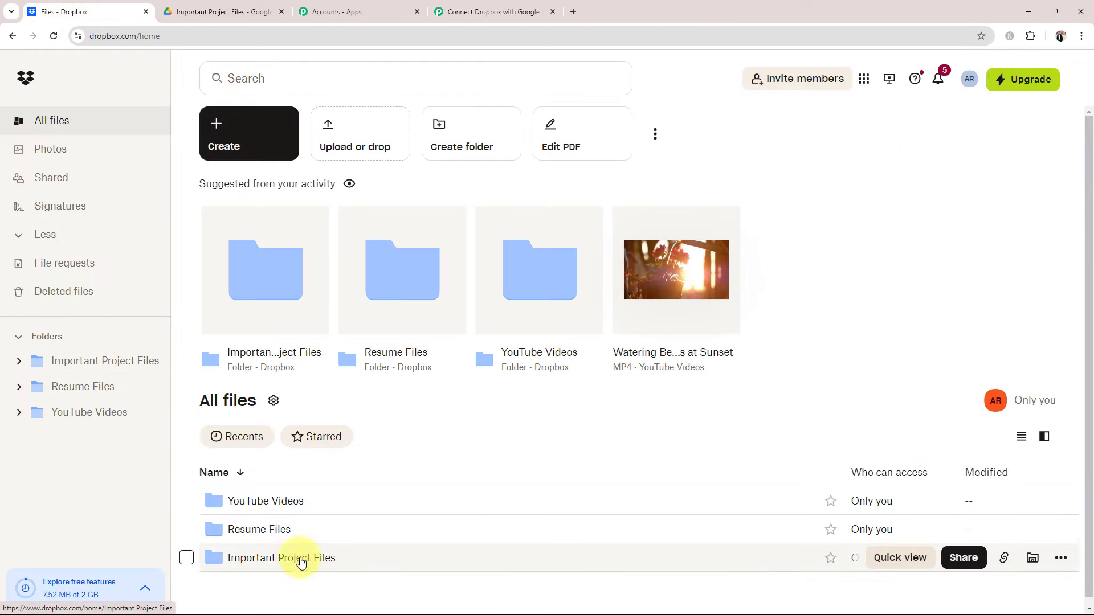
drag(362, 564, 276, 562)
click(276, 561)
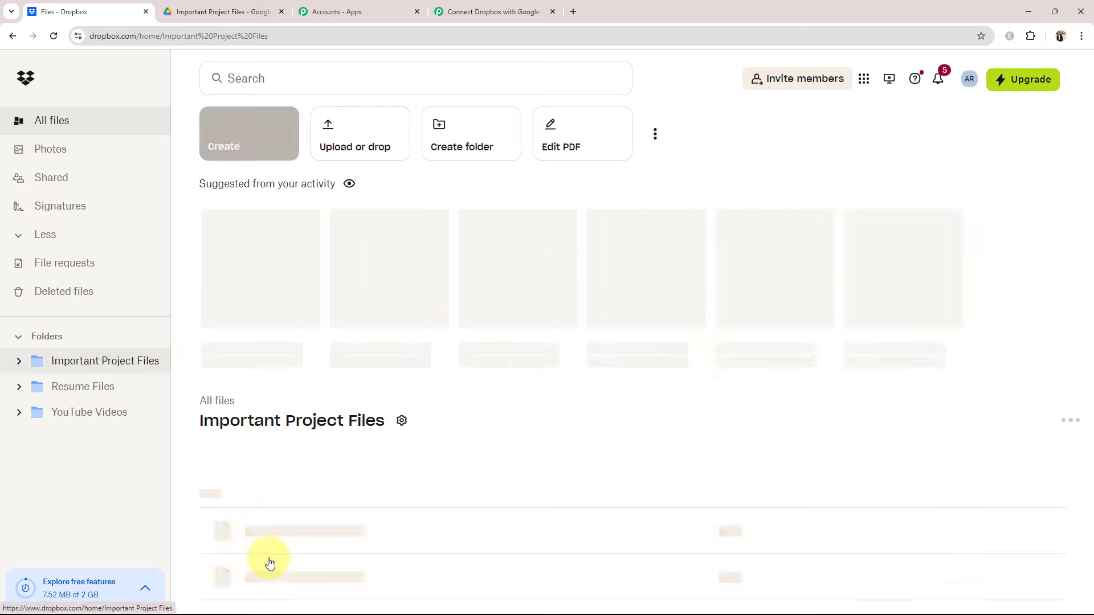
drag(200, 208, 387, 212)
key(ctrl+c)
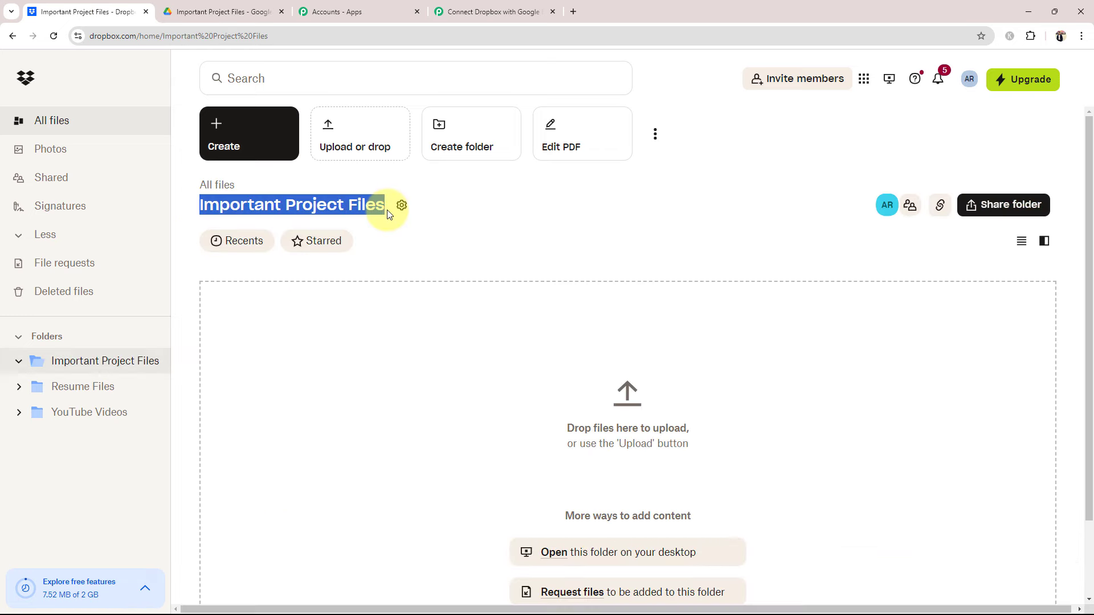
- Back in the Pabbly Connect workflow, set the Dropbox trigger's Folder Path to /Important Project Files
click(493, 11)
click(336, 312)
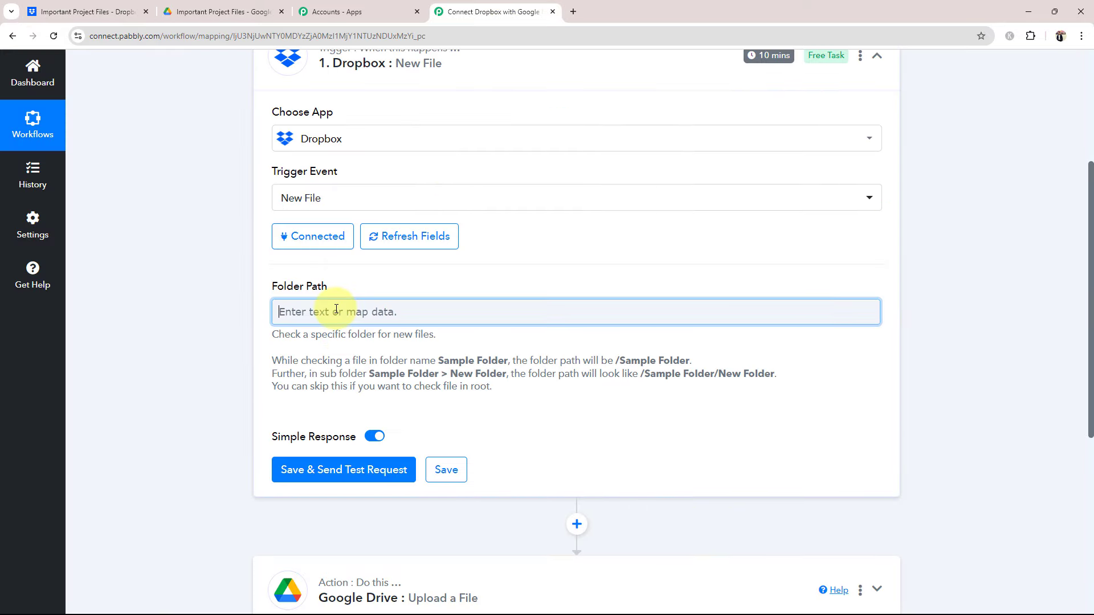
text(/)
key(ctrl+v)
click(214, 381)
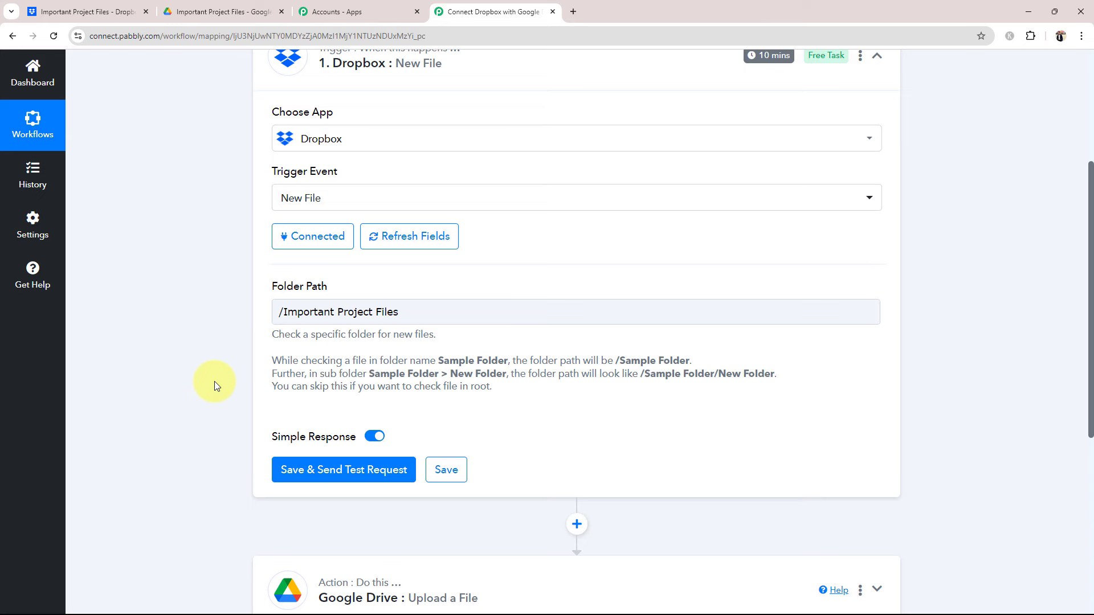
- Save the Dropbox trigger, send a test request for the Important Project Files folder, and review the response received
click(64, 5)
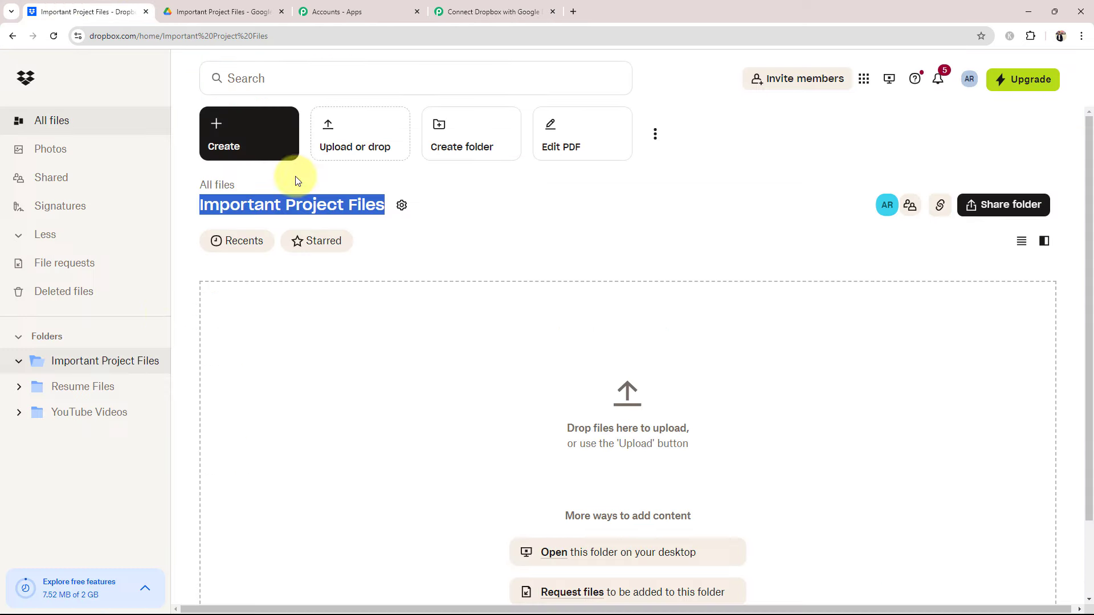
click(279, 352)
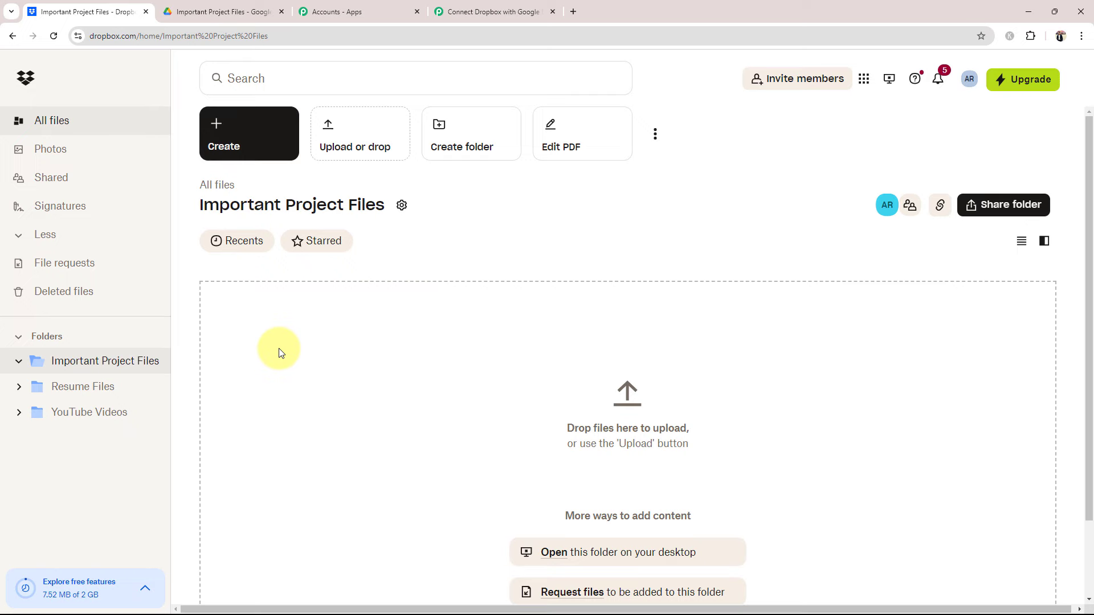
click(502, 11)
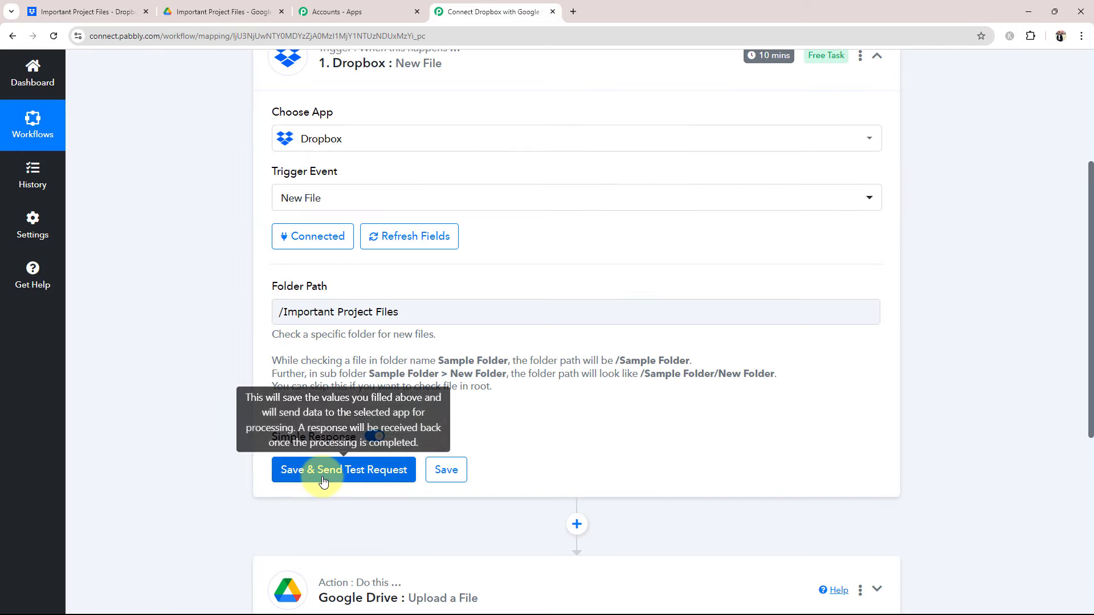
click(282, 469)
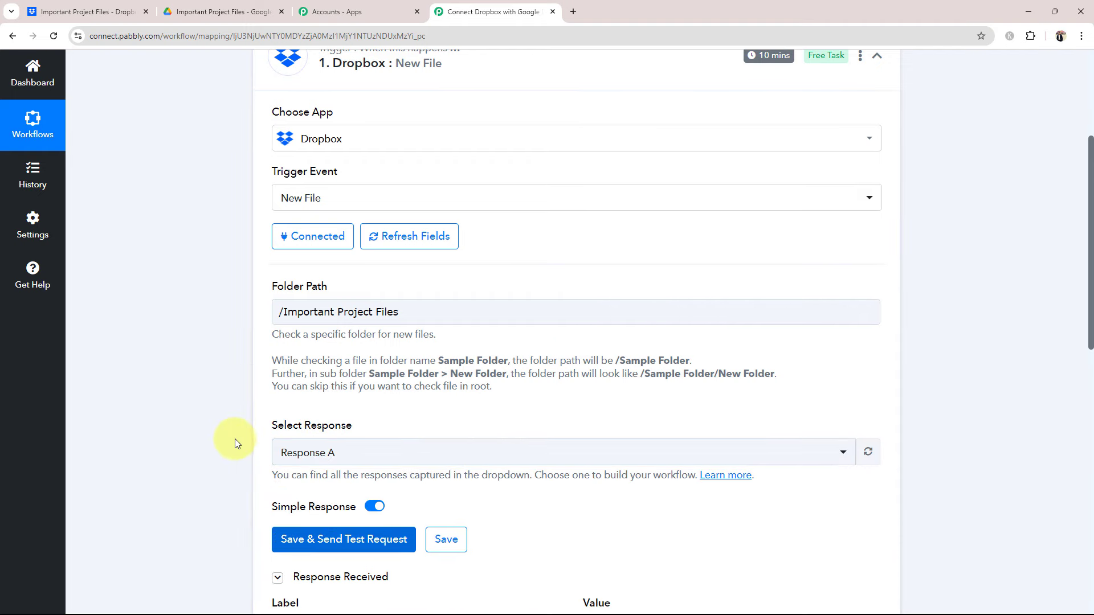
scroll(212, 431, down, 3)
scroll(210, 429, down, 2)
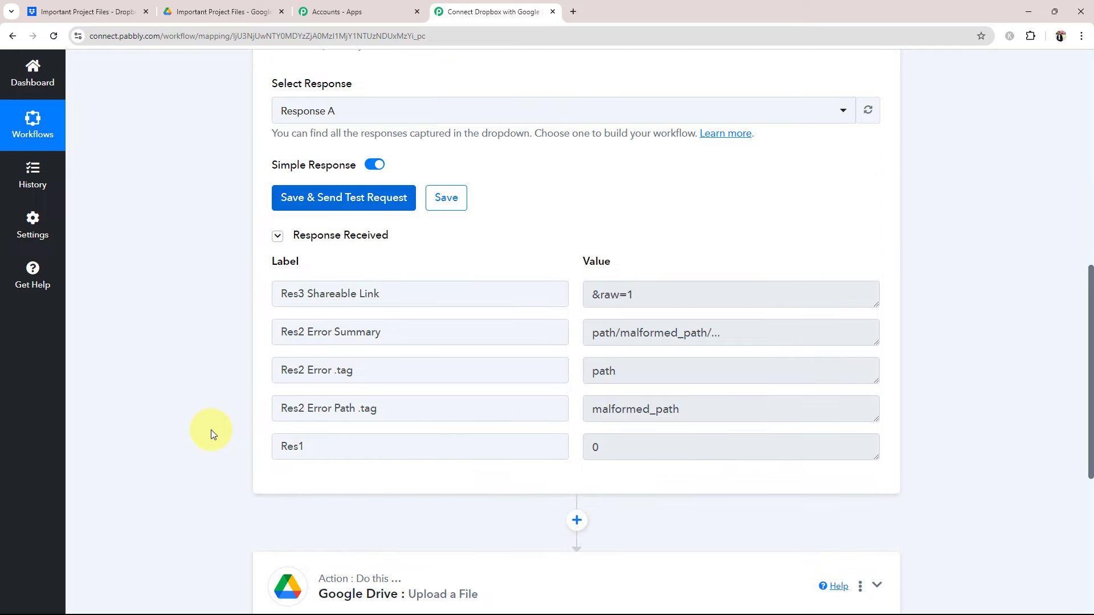
- Examine the trigger's test response and compare it with the contents of the Important Project Files folder in Dropbox
double_click(649, 449)
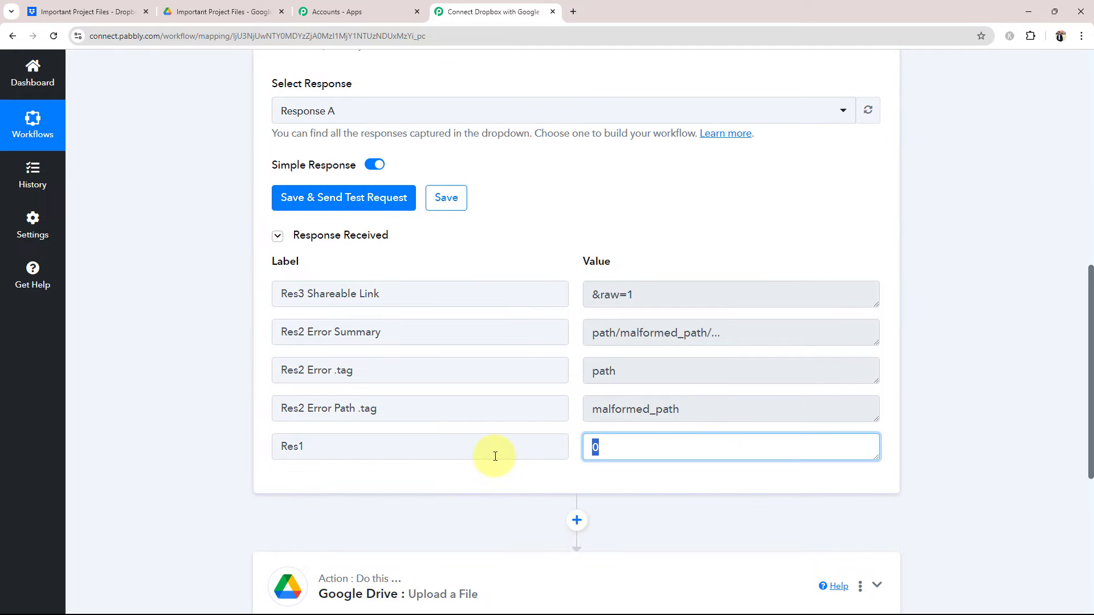
click(220, 457)
scroll(220, 456, up, 4)
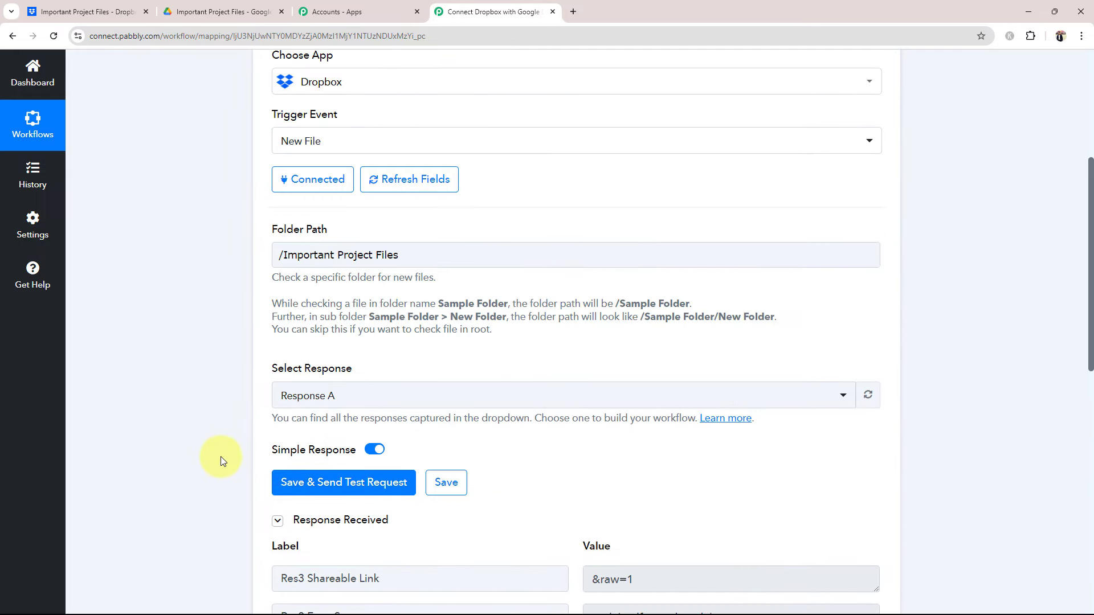
key(ctrl+1)
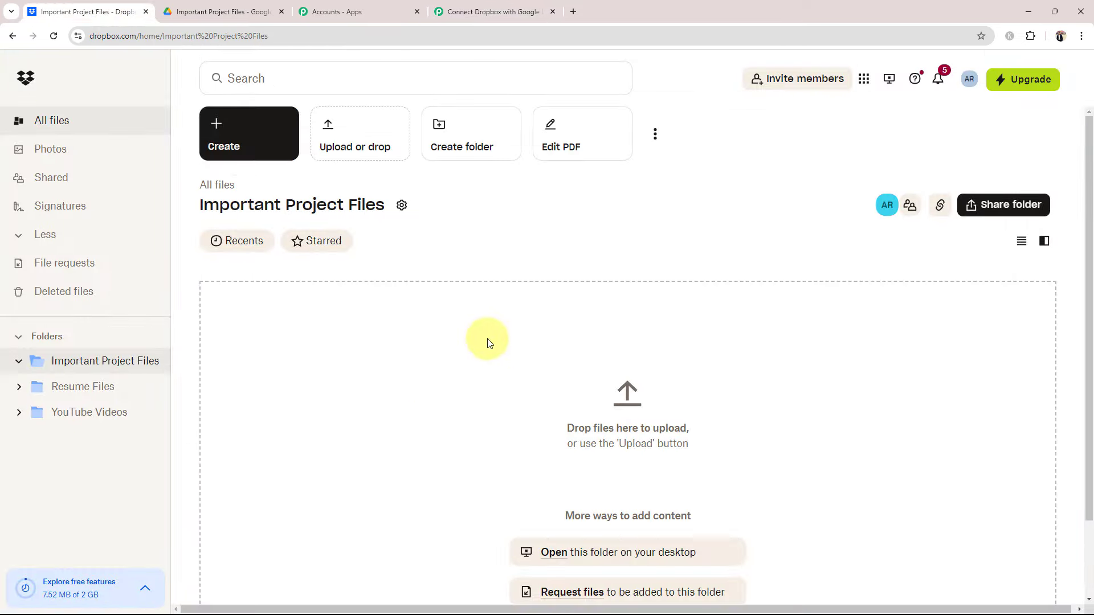
click(504, 11)
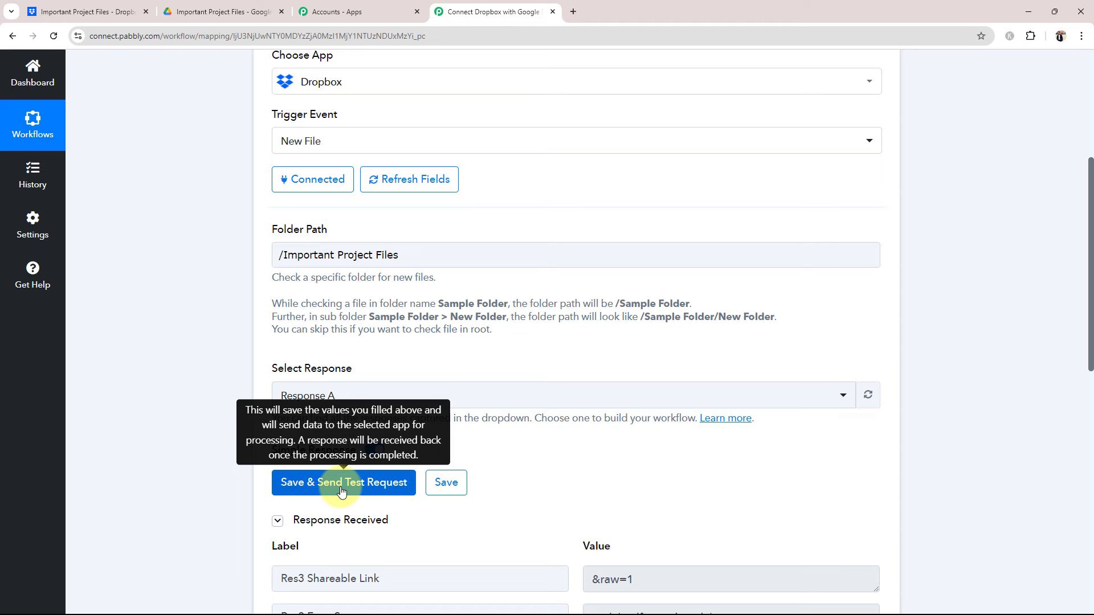
scroll(237, 485, down, 4)
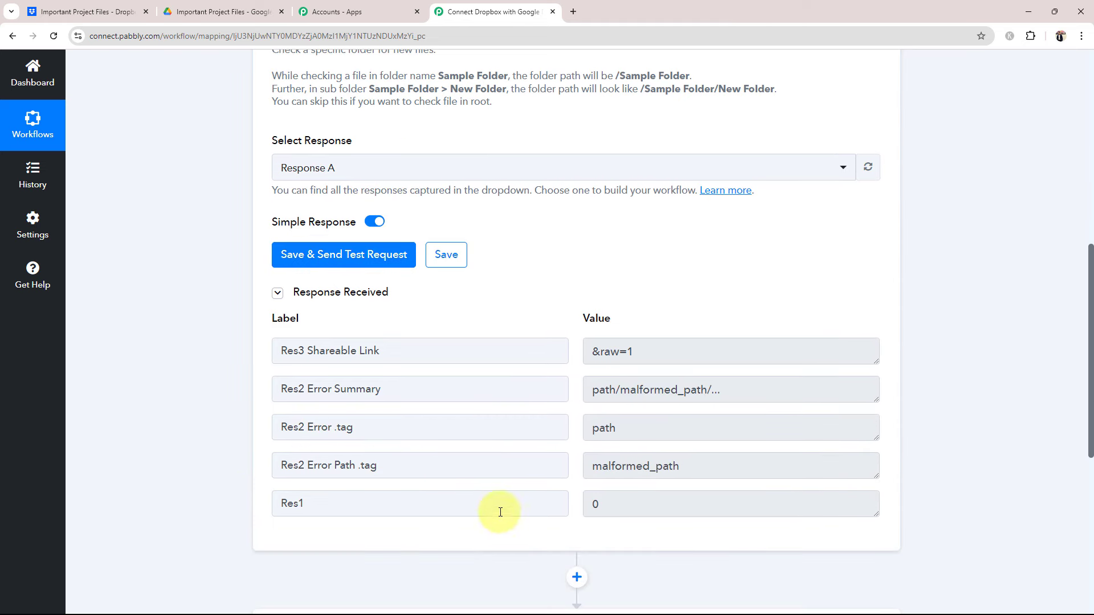
scroll(313, 342, up, 2)
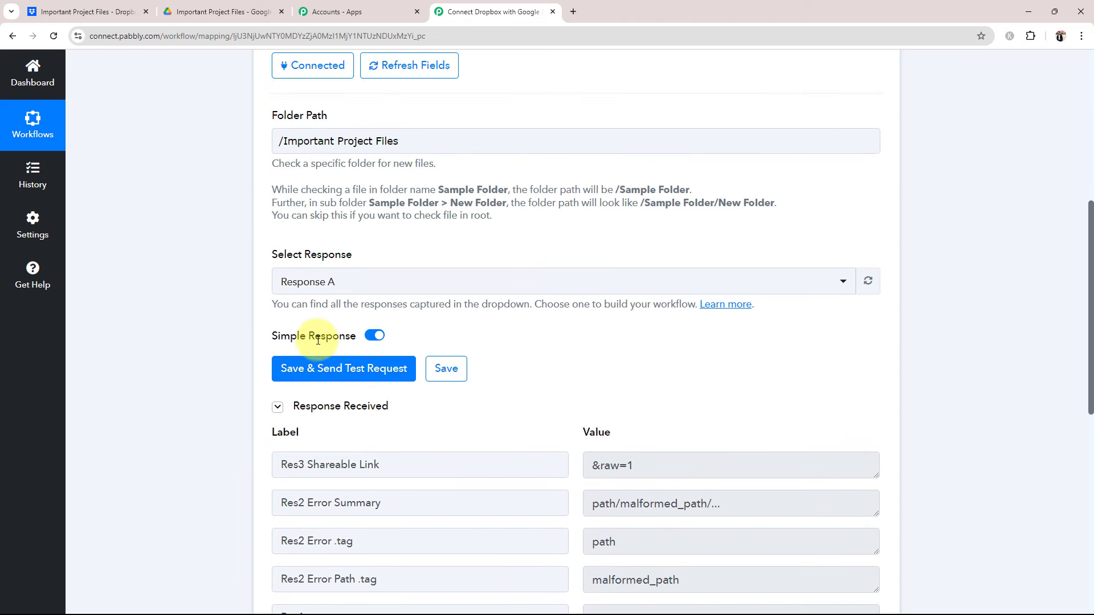
- In Dropbox, upload the file important invoice.jpeg from the desktop to the Important Project Files folder
click(51, 12)
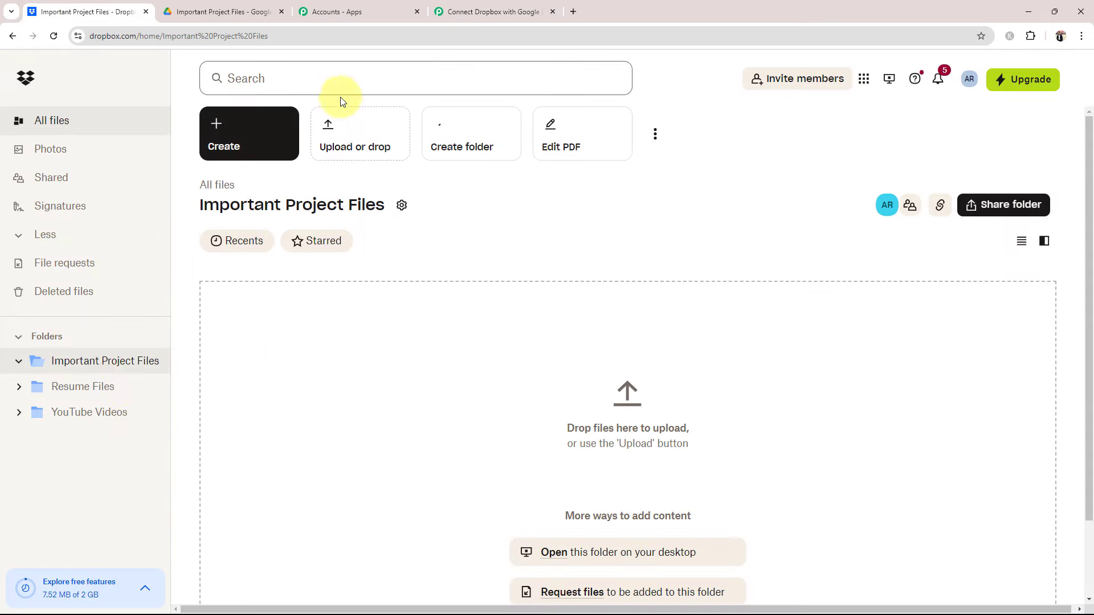
click(334, 134)
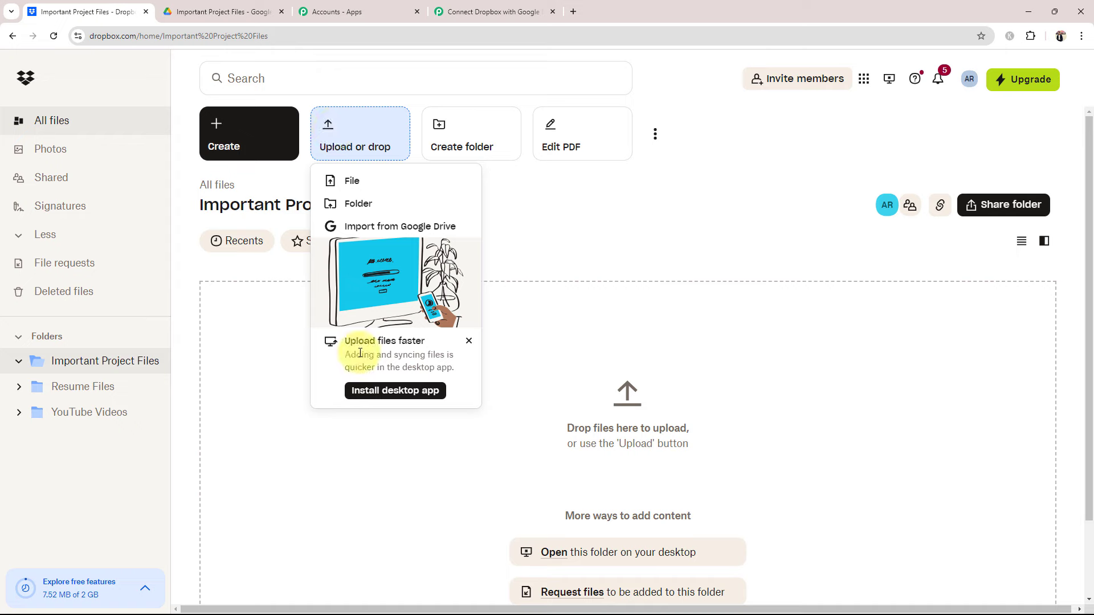
click(345, 149)
click(353, 180)
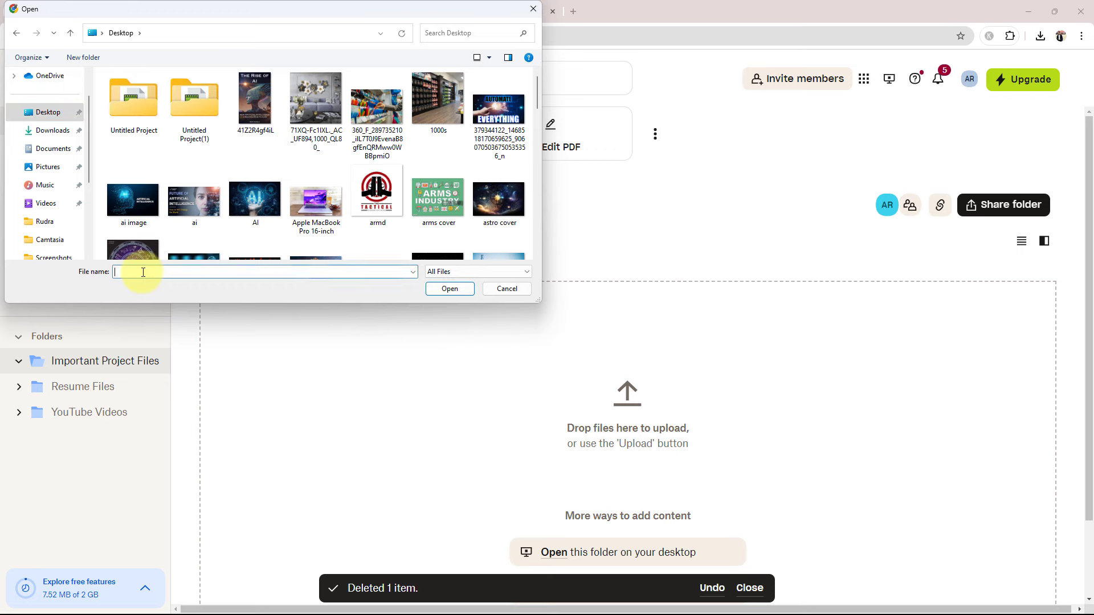
text(impor)
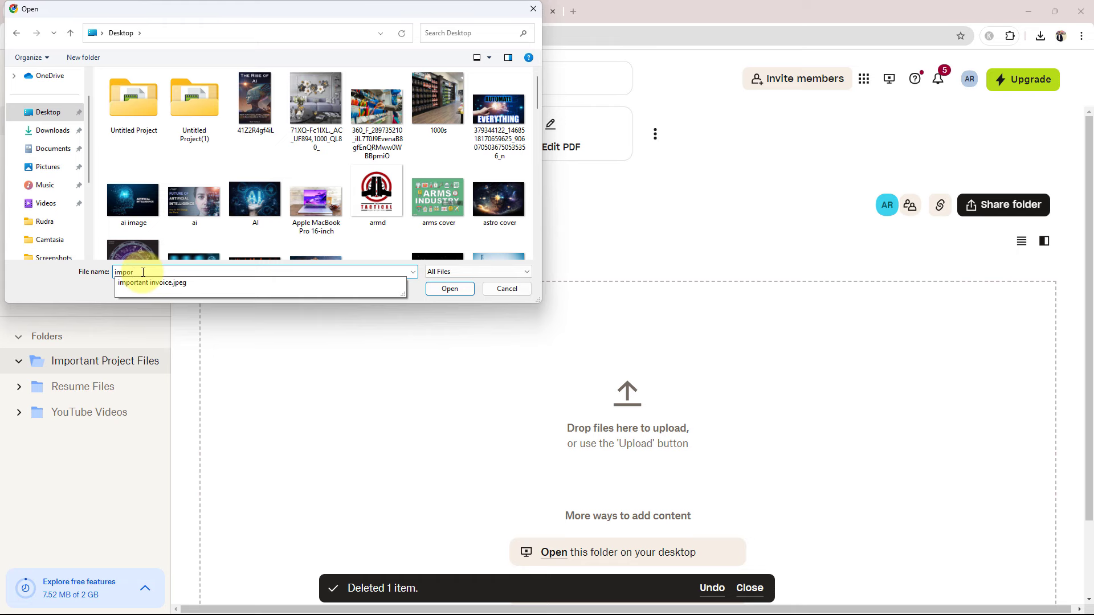
click(176, 283)
click(447, 289)
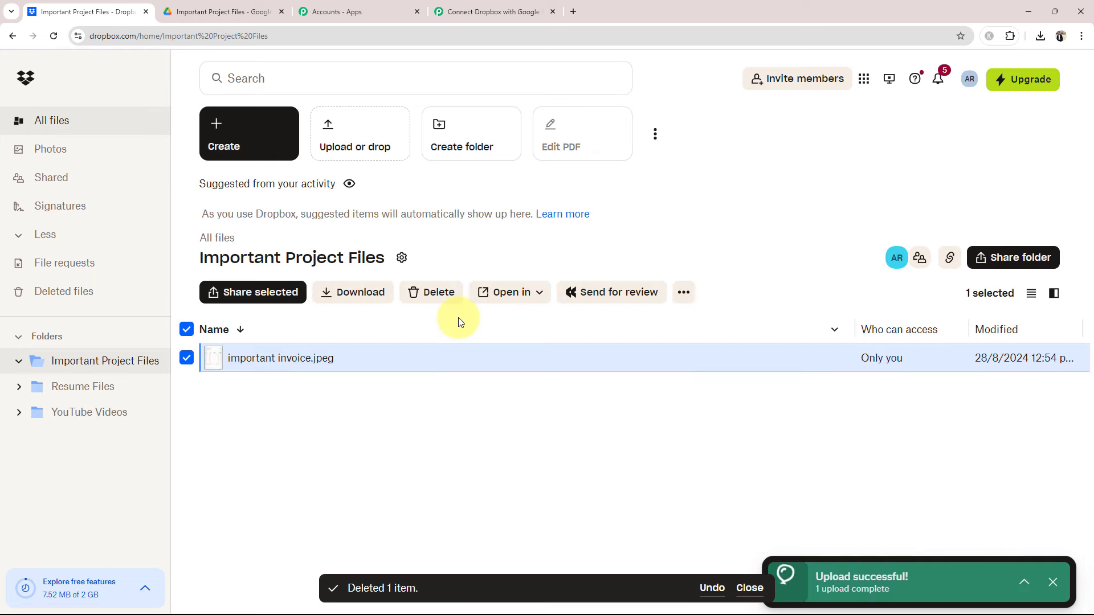
- Preview the uploaded important invoice.jpeg and close the preview completely
click(258, 364)
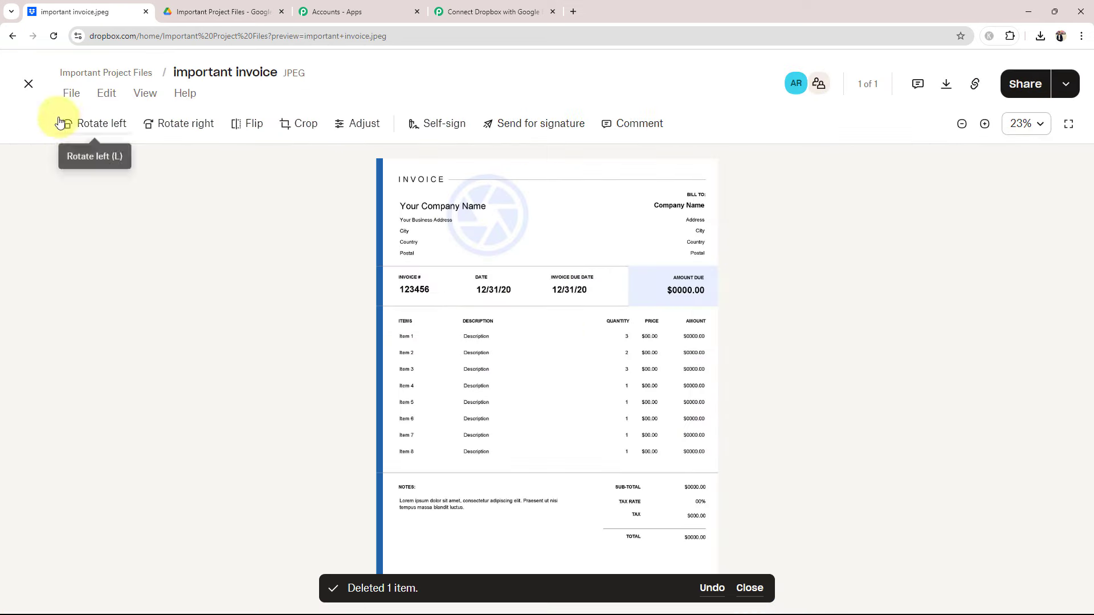
click(28, 92)
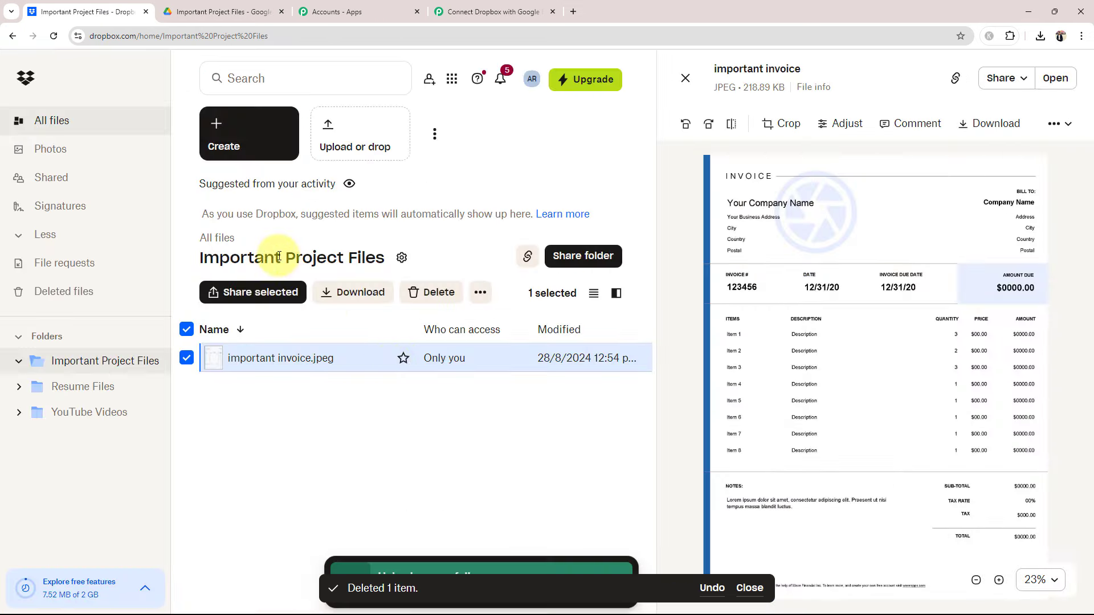
click(686, 77)
- Save the Dropbox trigger in Pabbly Connect, send a new test request, and dismiss the upload notification in Dropbox
click(509, 7)
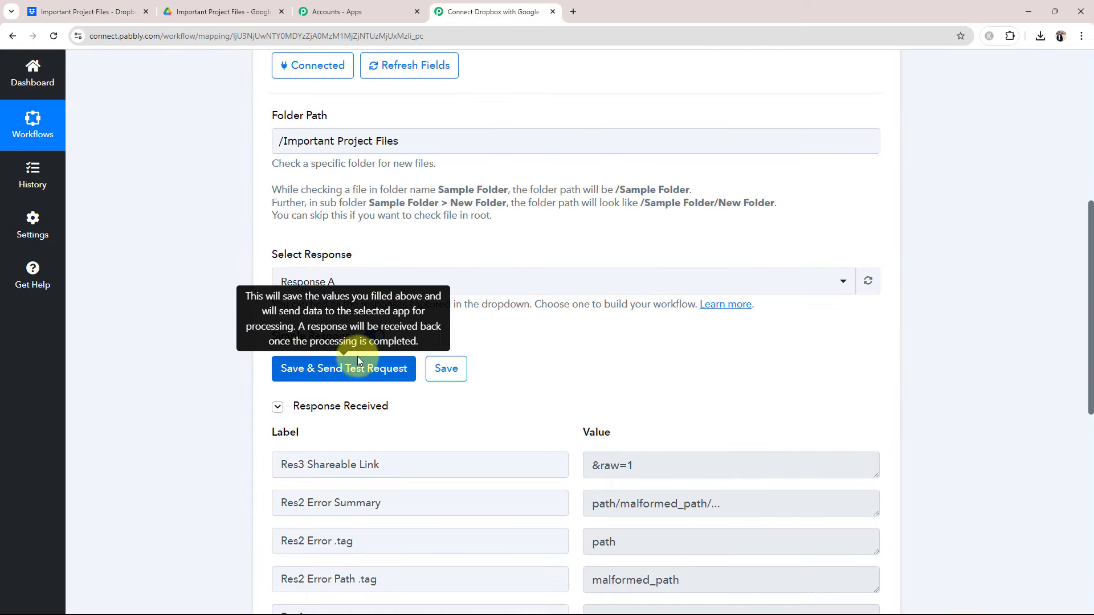
click(282, 371)
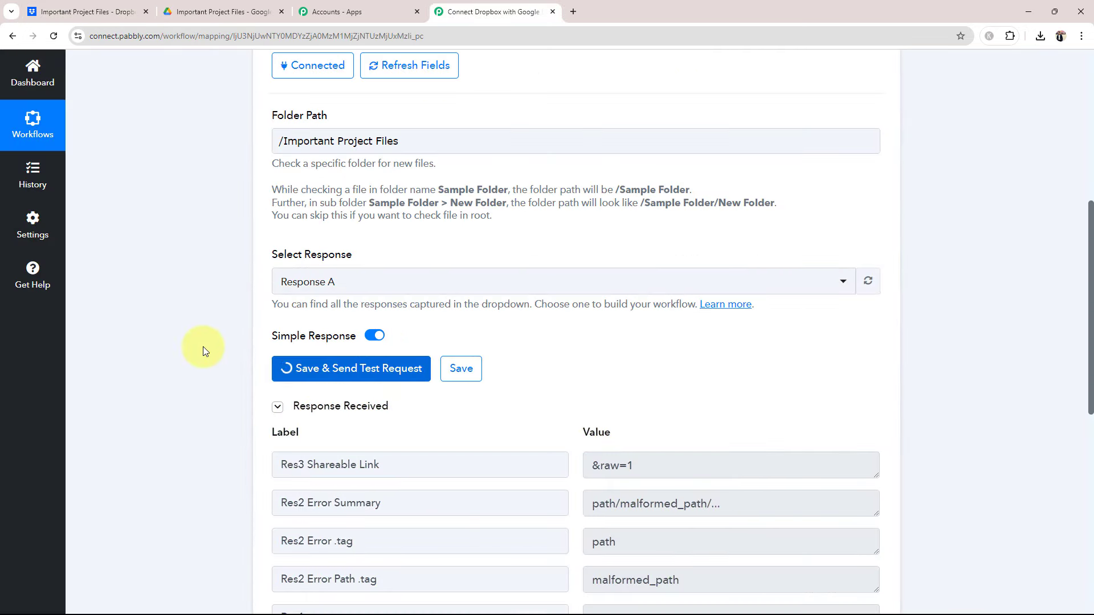
click(273, 407)
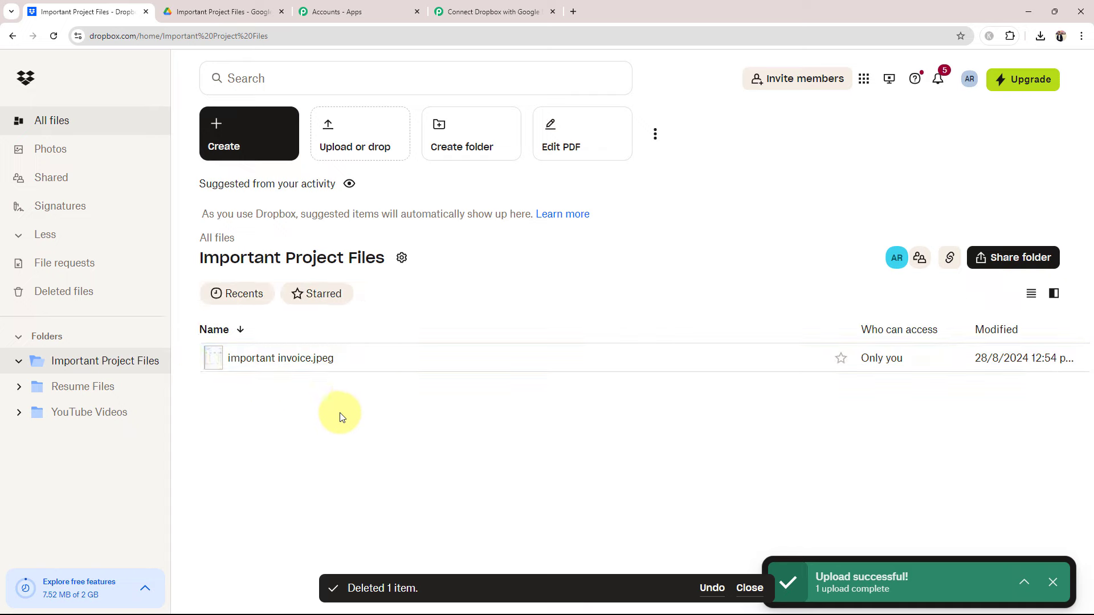
click(1052, 583)
click(493, 12)
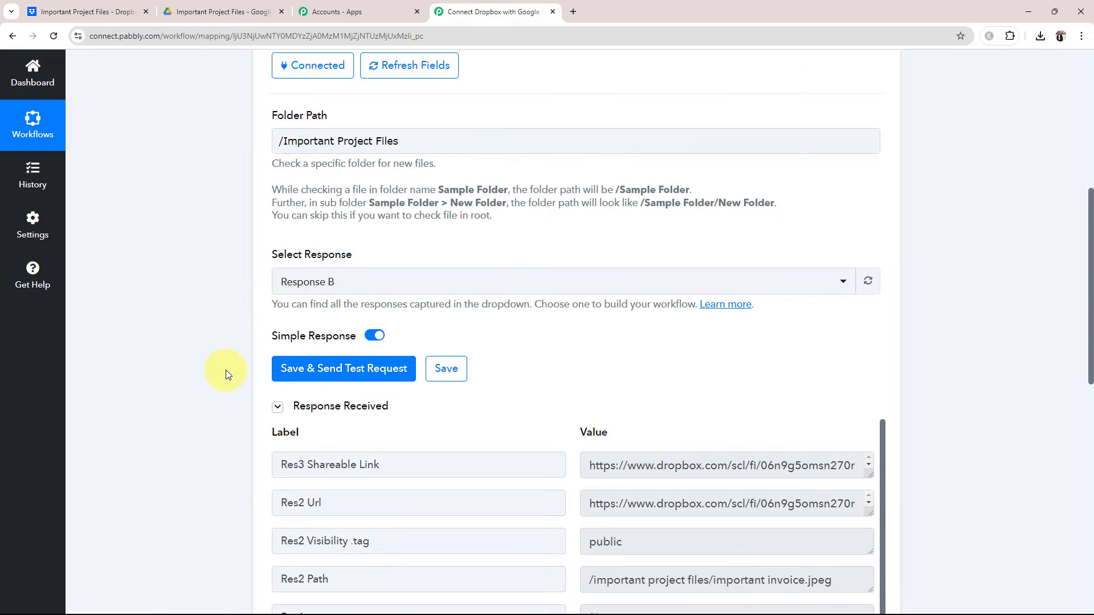
- Examine the new trigger response, including the file name, Res3 Shareable Link, Res2 Url and the remaining file details
scroll(228, 371, down, 4)
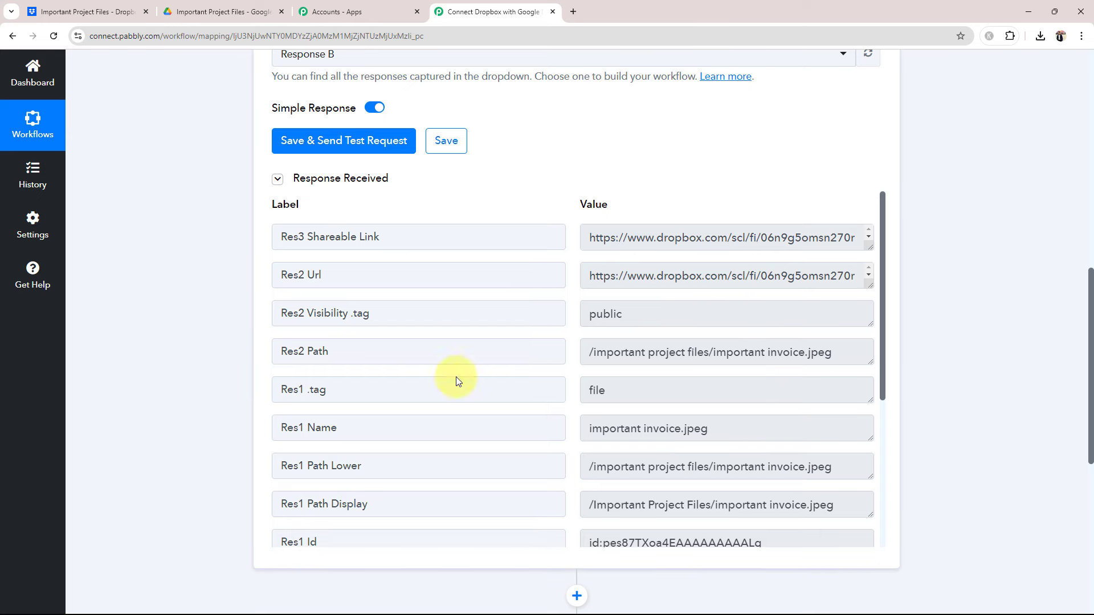
triple_click(745, 430)
click(445, 436)
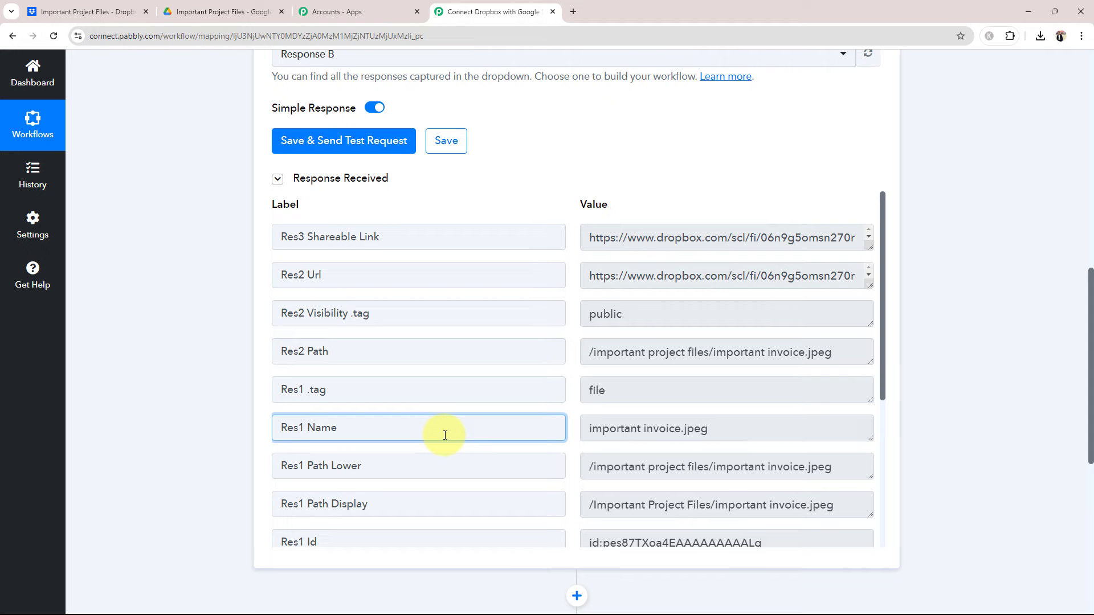
scroll(625, 398, up, 4)
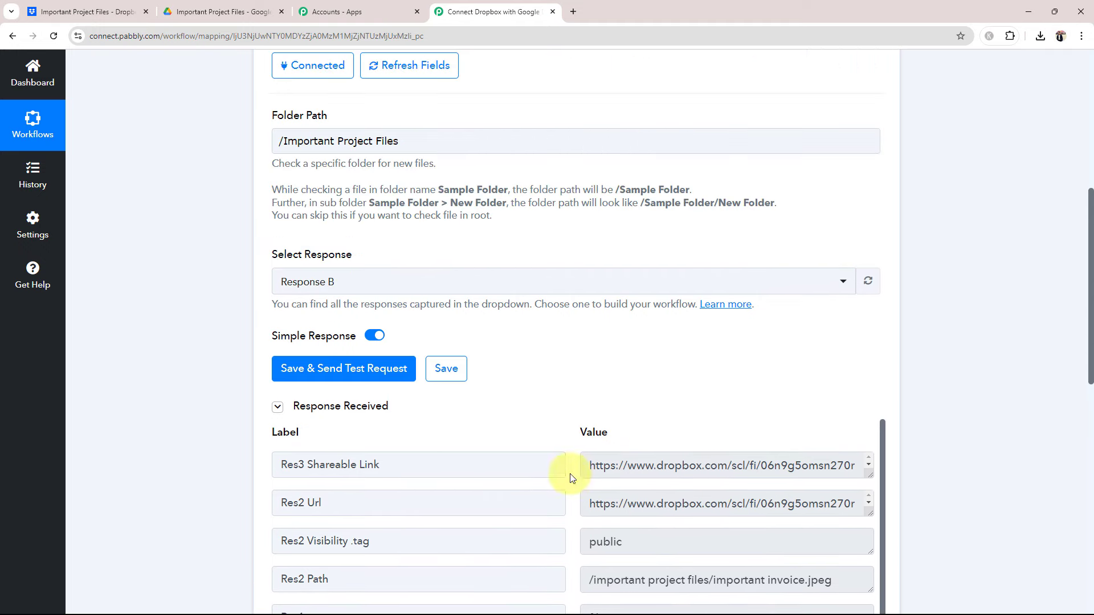
drag(587, 463, 949, 480)
click(699, 502)
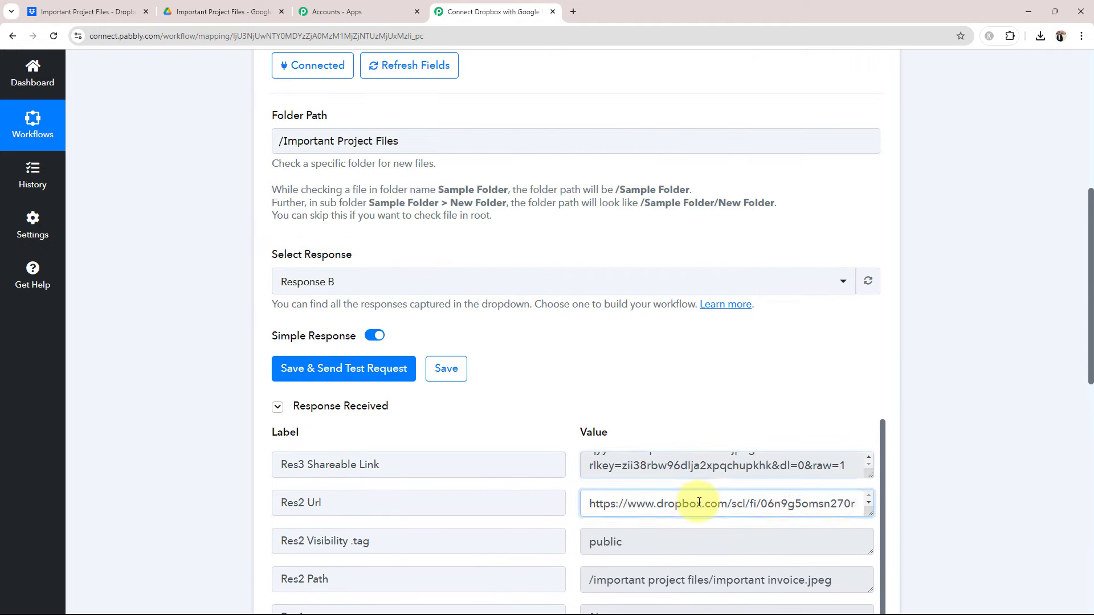
drag(700, 503, 982, 536)
click(210, 449)
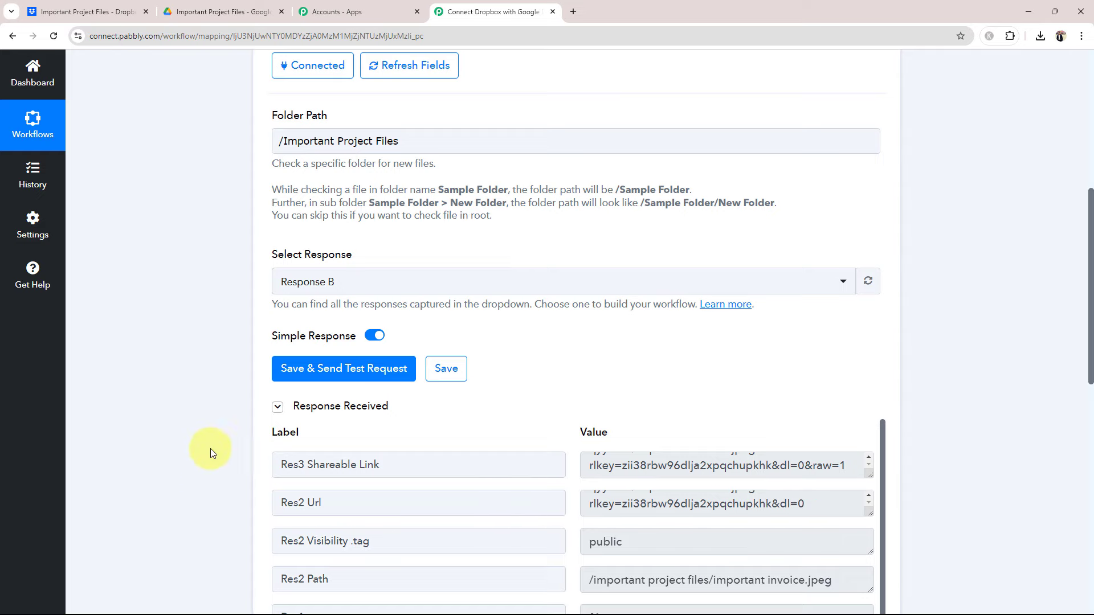
scroll(235, 430, down, 6)
scroll(515, 349, down, 4)
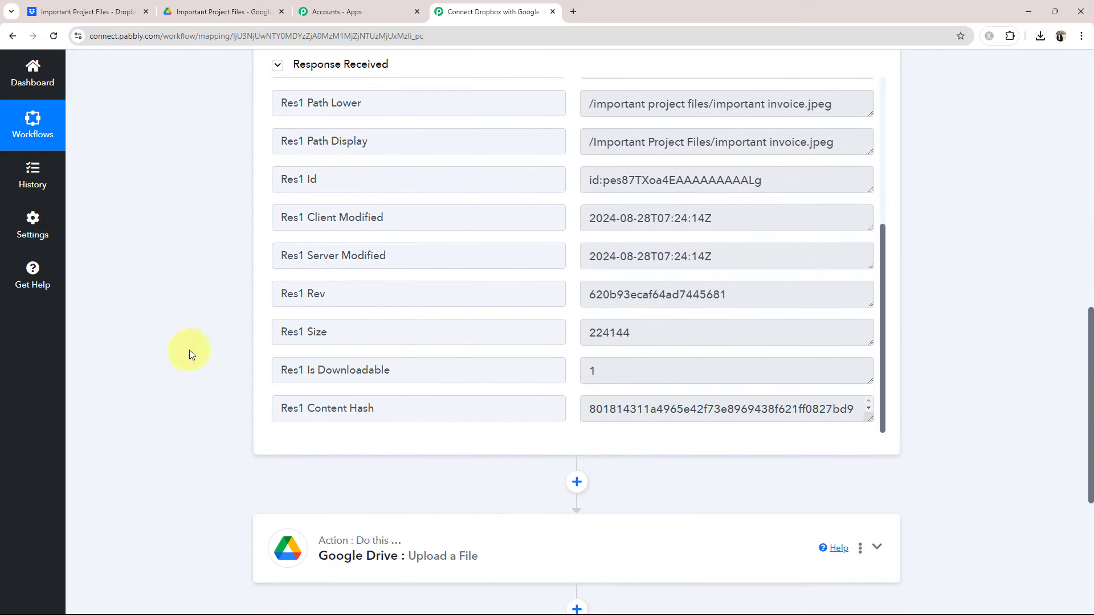
scroll(252, 375, up, 10)
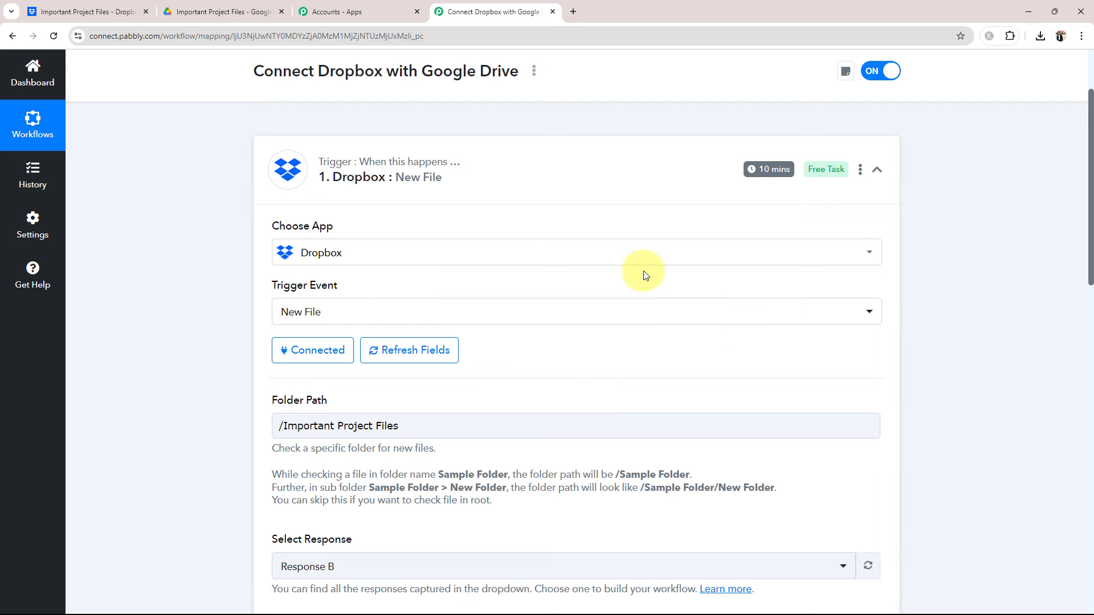
- Collapse the Dropbox trigger and look over the Important Project Files folder in Dropbox
click(519, 156)
scroll(248, 255, up, 2)
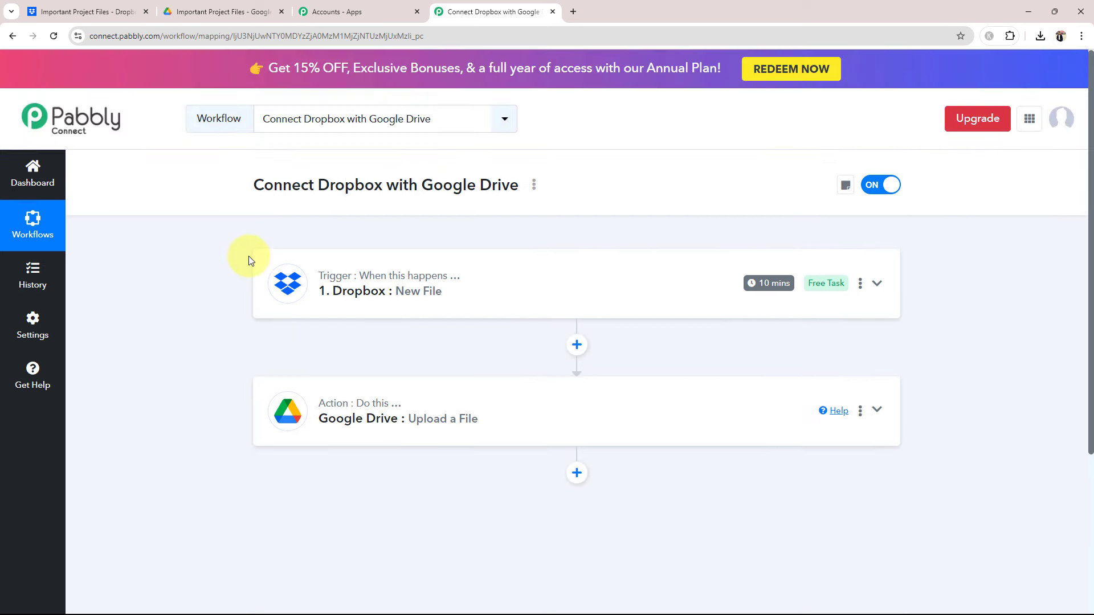
click(86, 11)
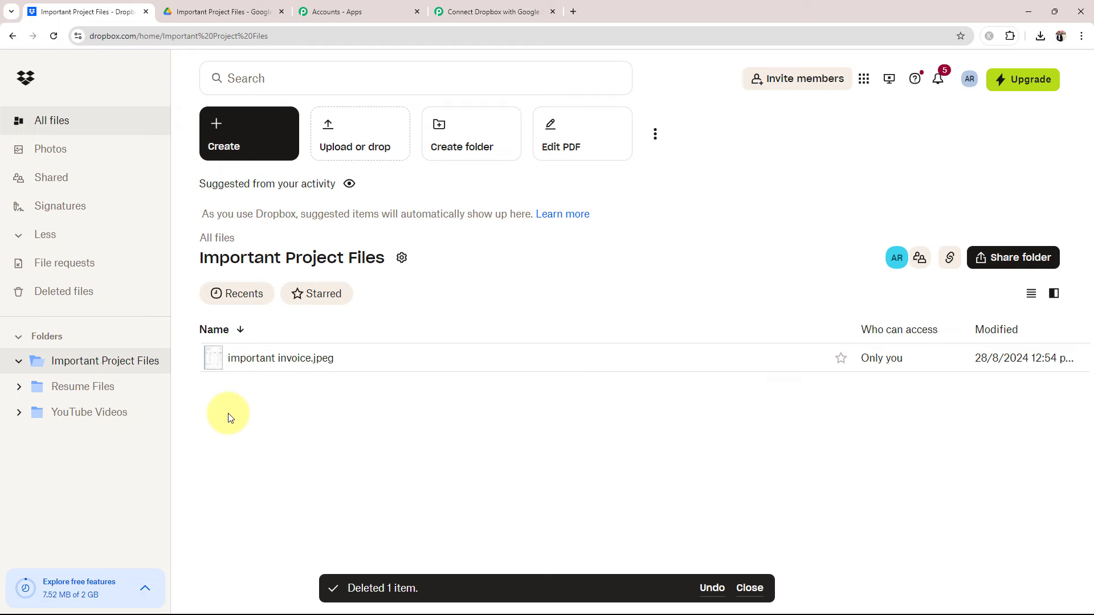
click(461, 11)
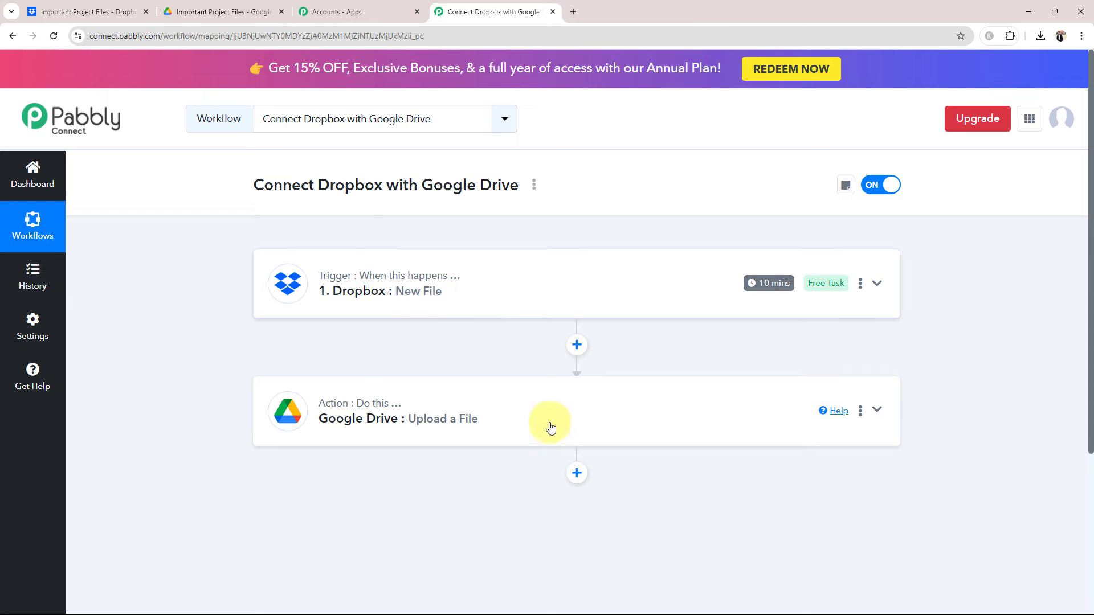
- Connect the Google Drive Upload a File action using the existing connection Google Drive #50
click(413, 434)
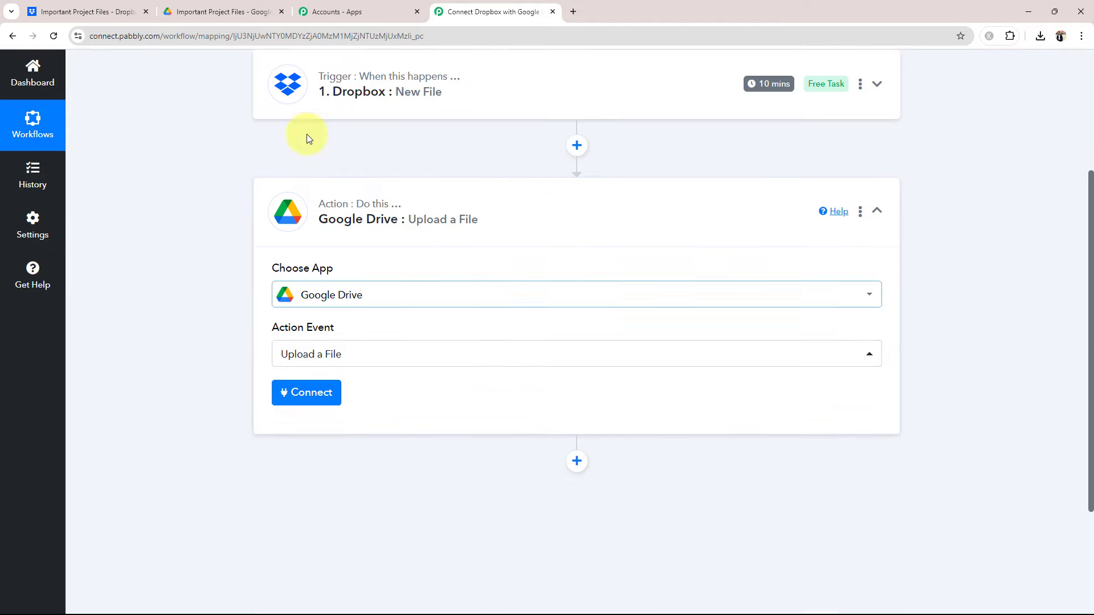
click(299, 392)
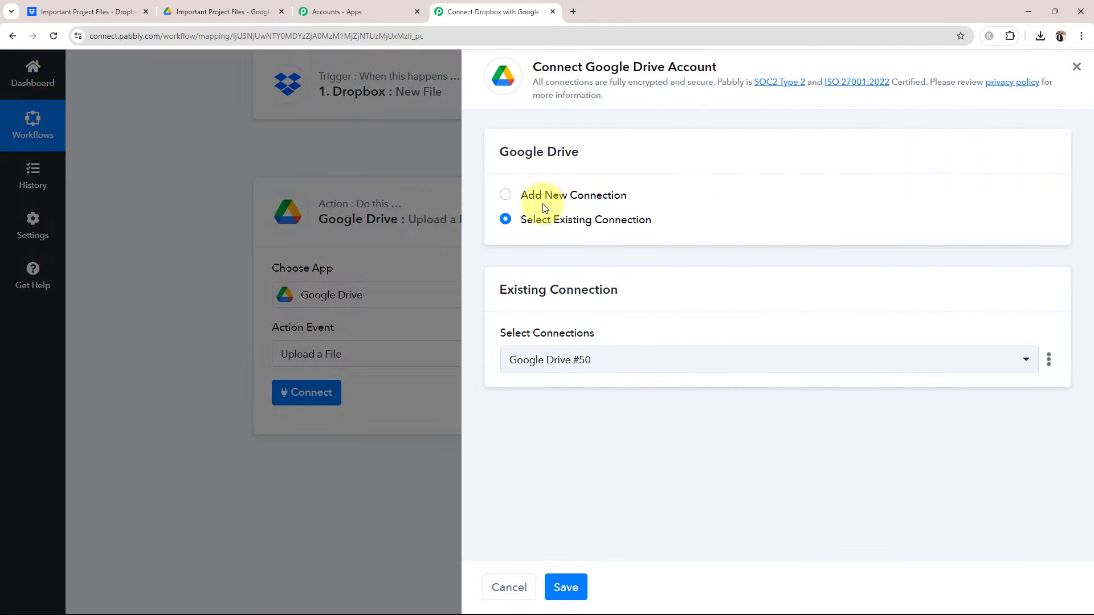
click(506, 195)
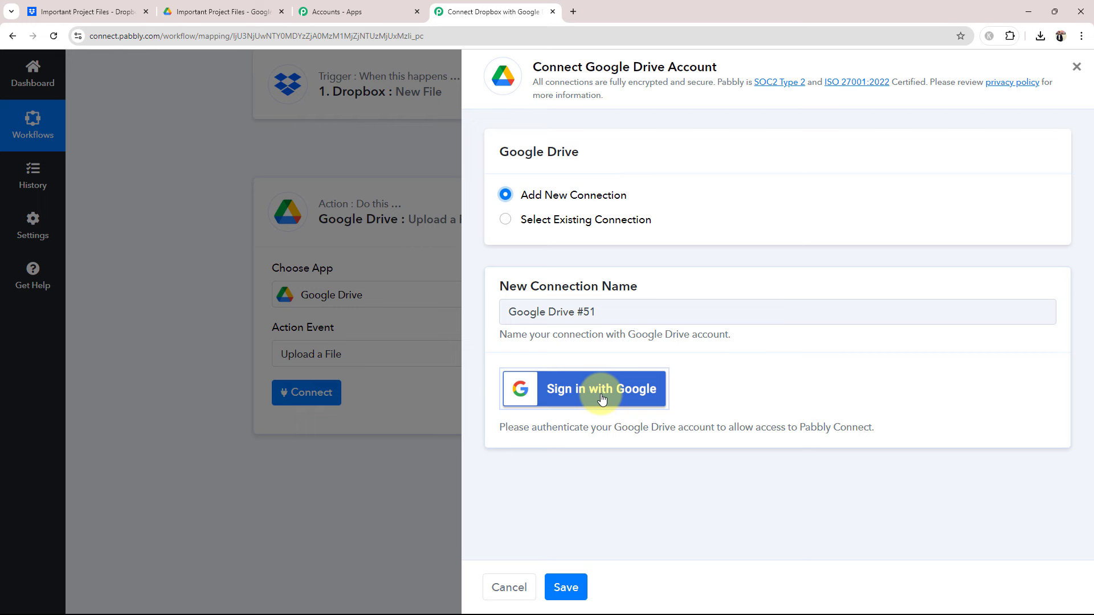
click(505, 220)
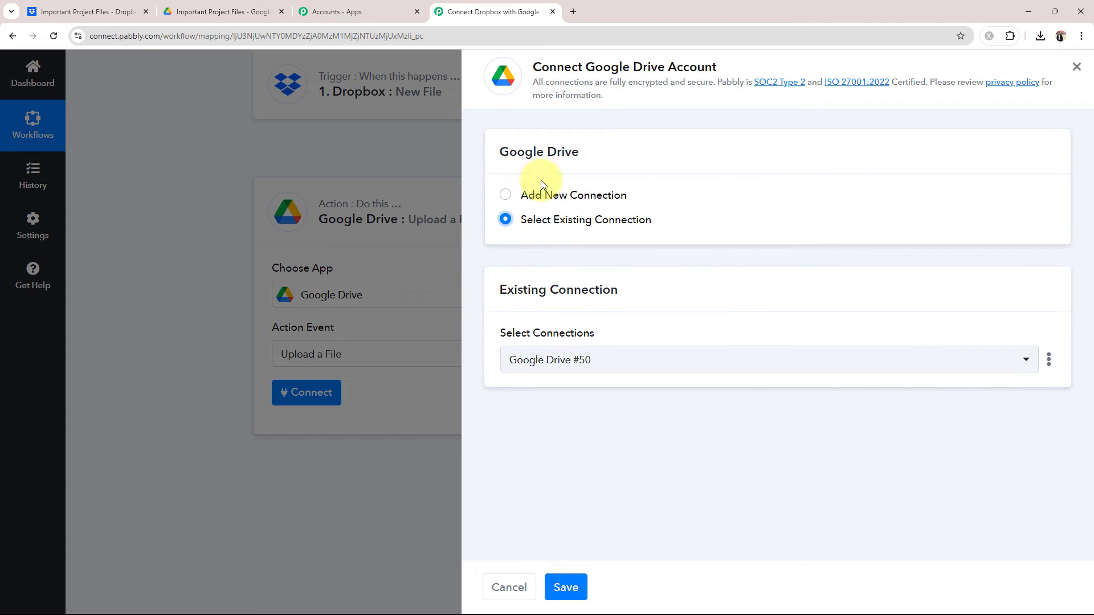
click(564, 586)
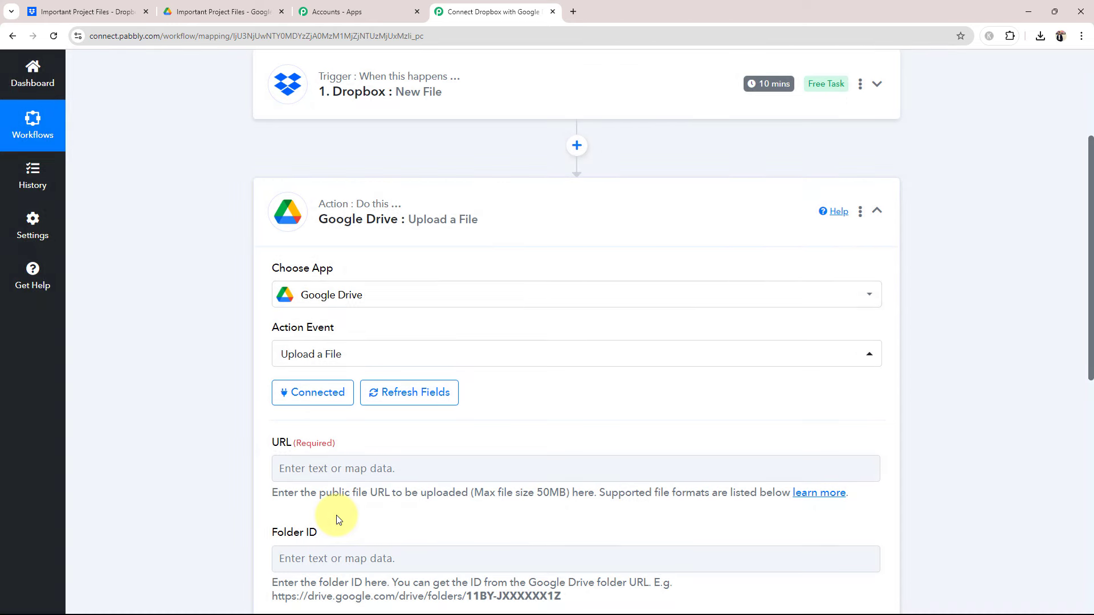
- Examine the URL, Folder ID and File Name fields of the Google Drive action and their guidance
scroll(263, 474, down, 3)
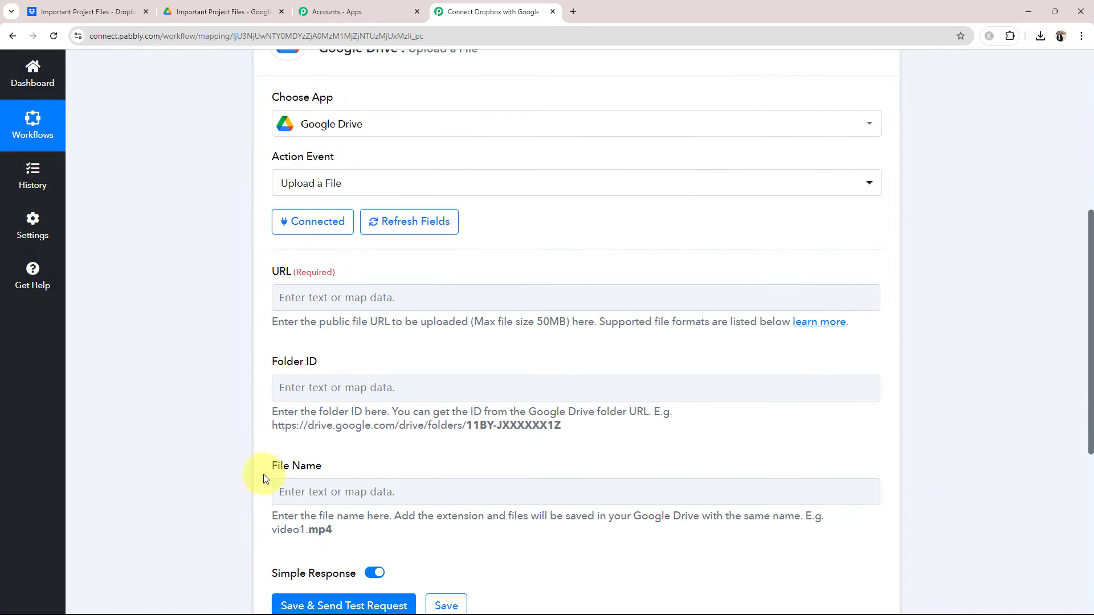
scroll(238, 380, down, 1)
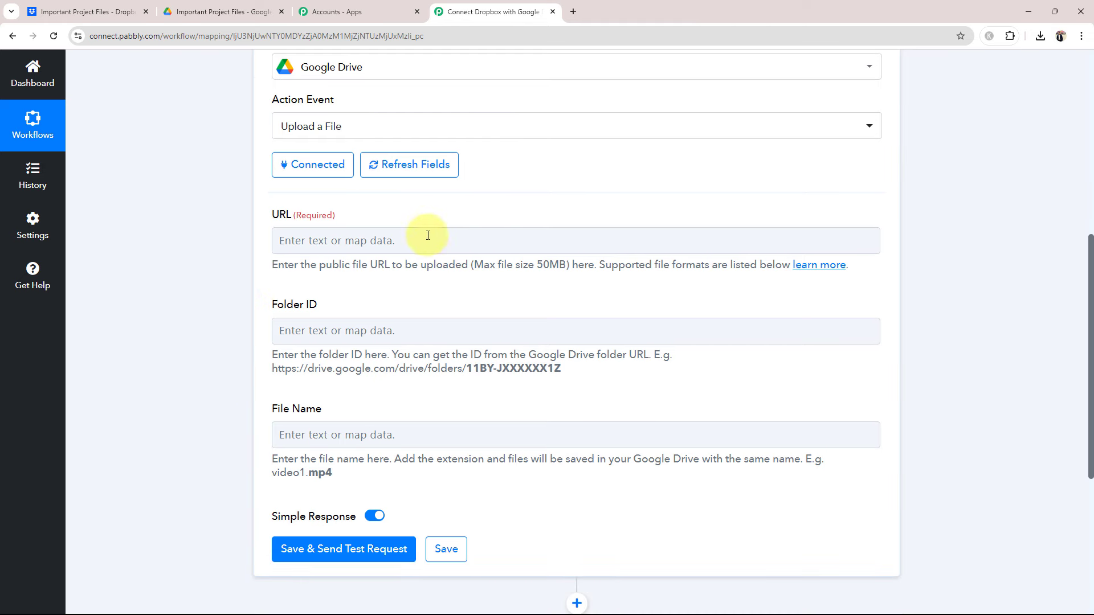
drag(274, 221, 268, 257)
click(229, 279)
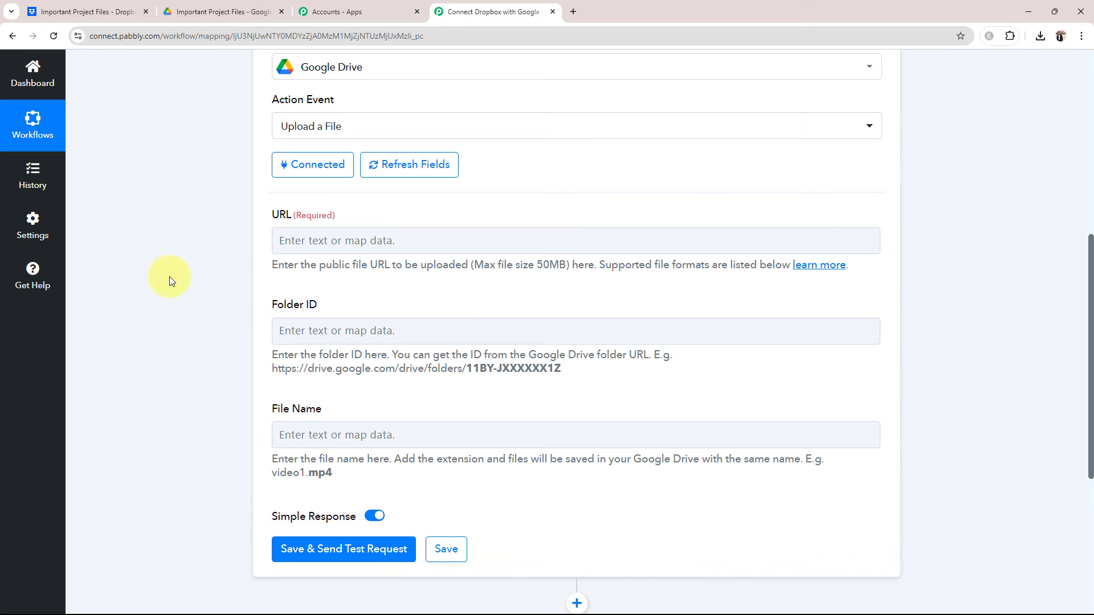
- Map the Dropbox trigger's Res3 Shareable Link into the URL field of the Google Drive Upload a File action
scroll(170, 276, up, 2)
click(443, 456)
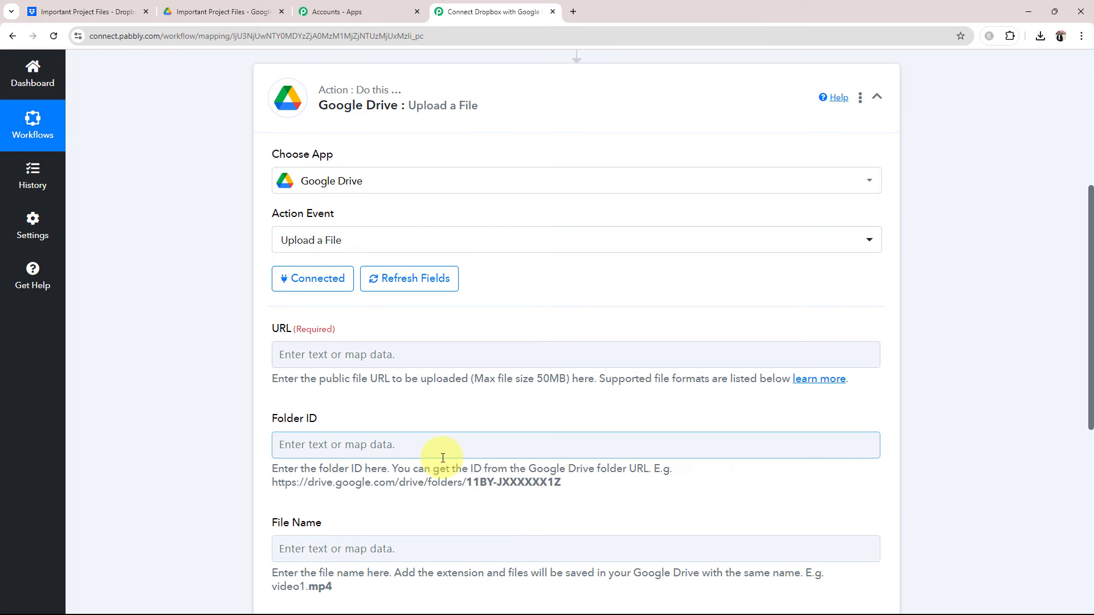
scroll(280, 447, up, 6)
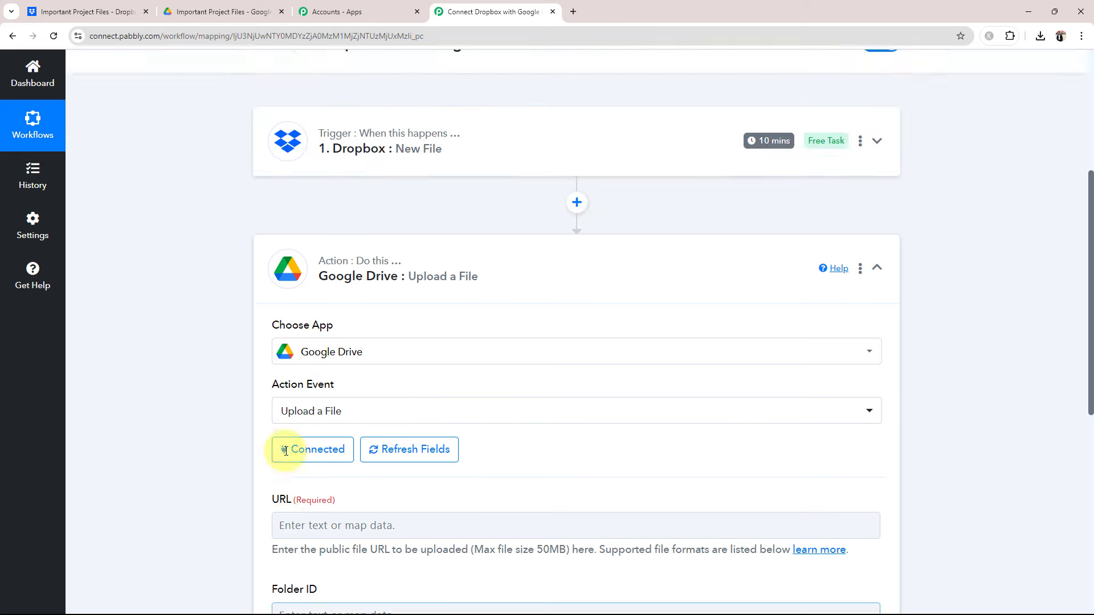
scroll(196, 395, down, 7)
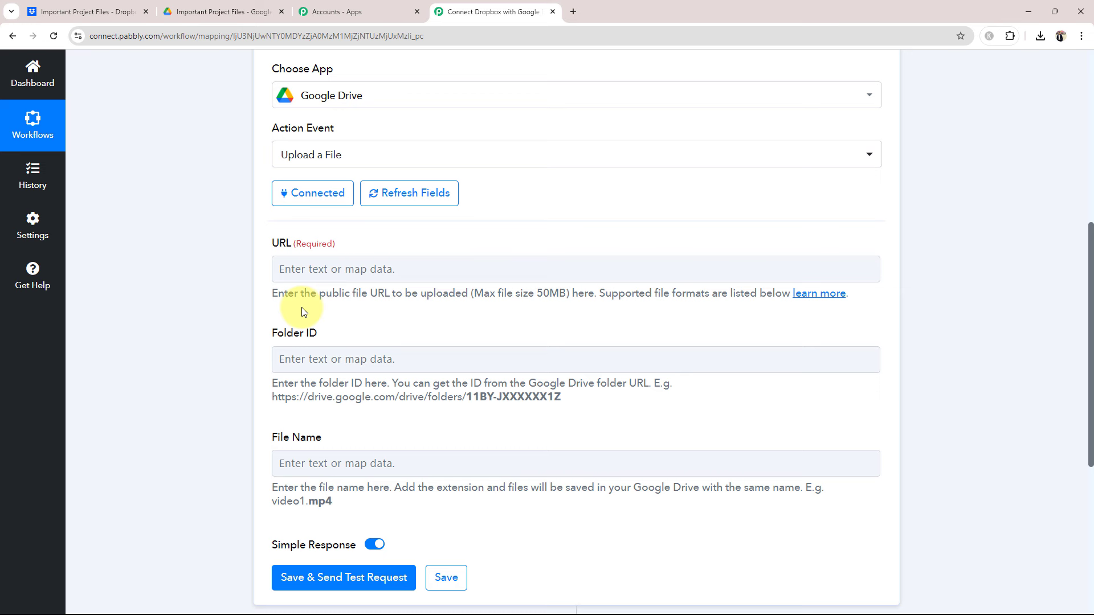
click(282, 270)
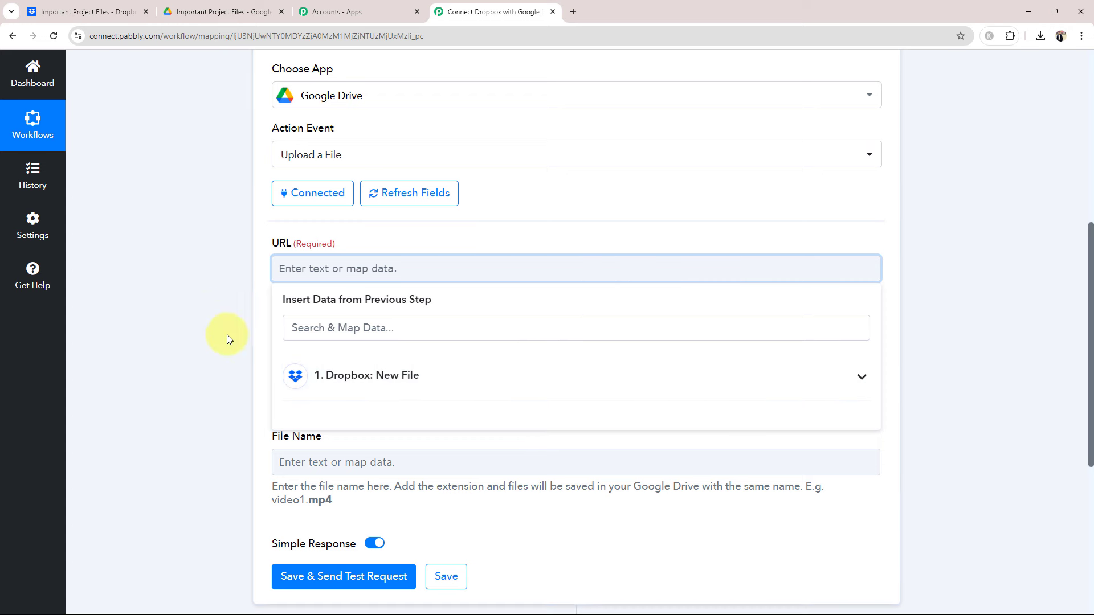
click(862, 379)
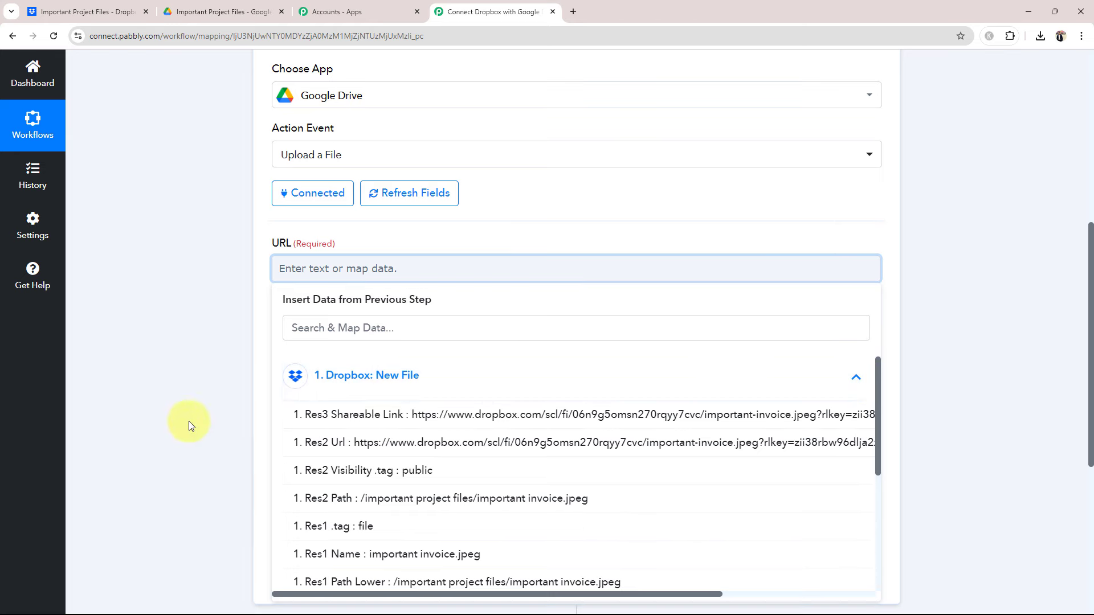
click(386, 416)
click(150, 261)
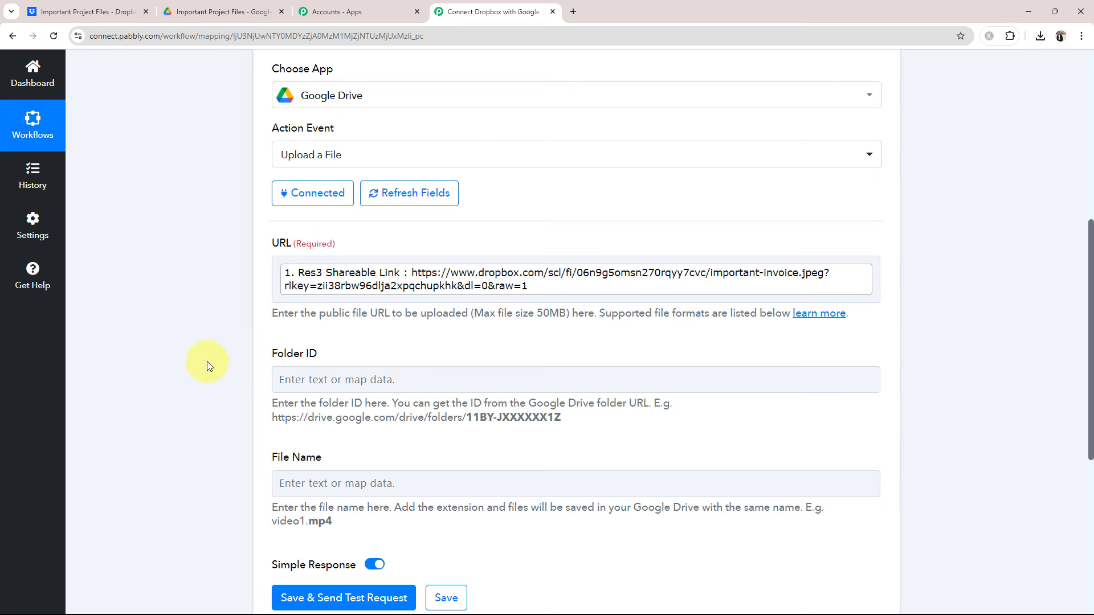
- Copy the folder ID from the URL of the Important Project Files folder in Google Drive and paste it into Folder ID in Pabbly Connect
scroll(206, 361, down, 2)
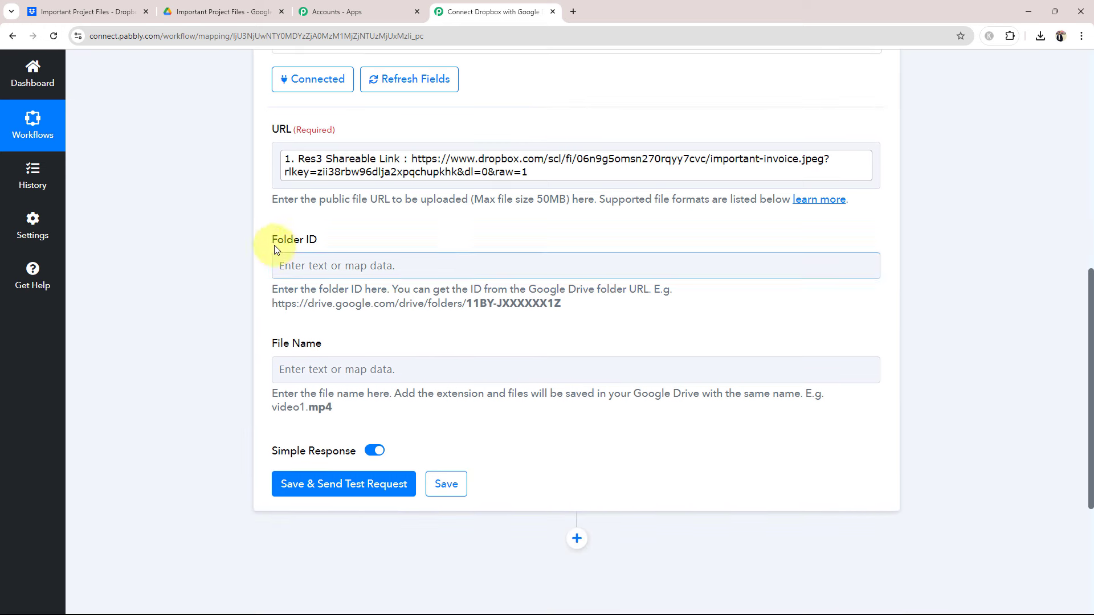
drag(318, 240, 234, 288)
click(228, 287)
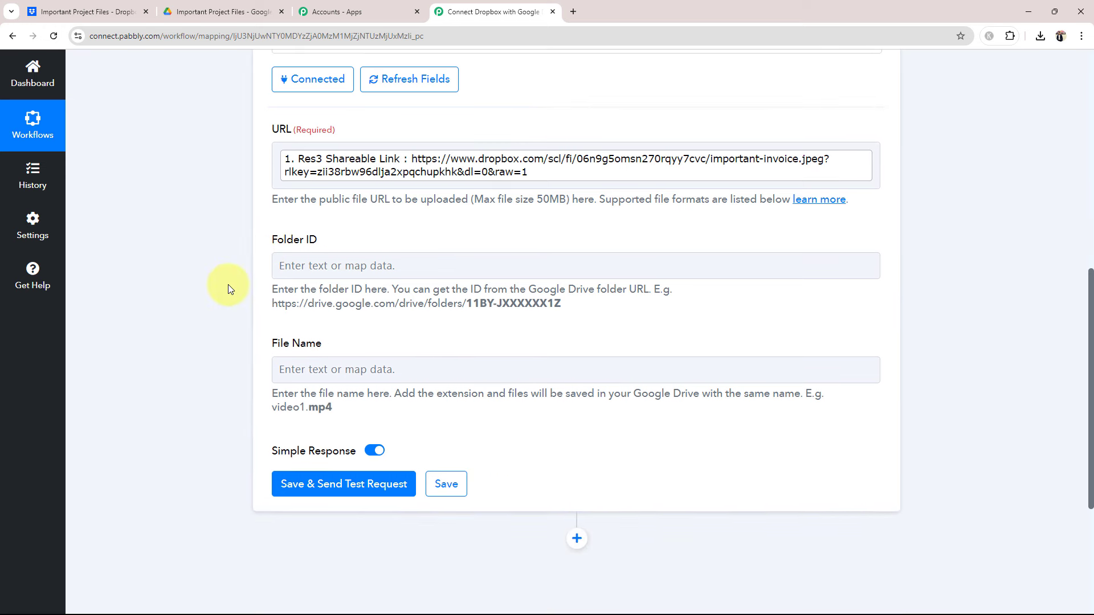
click(219, 11)
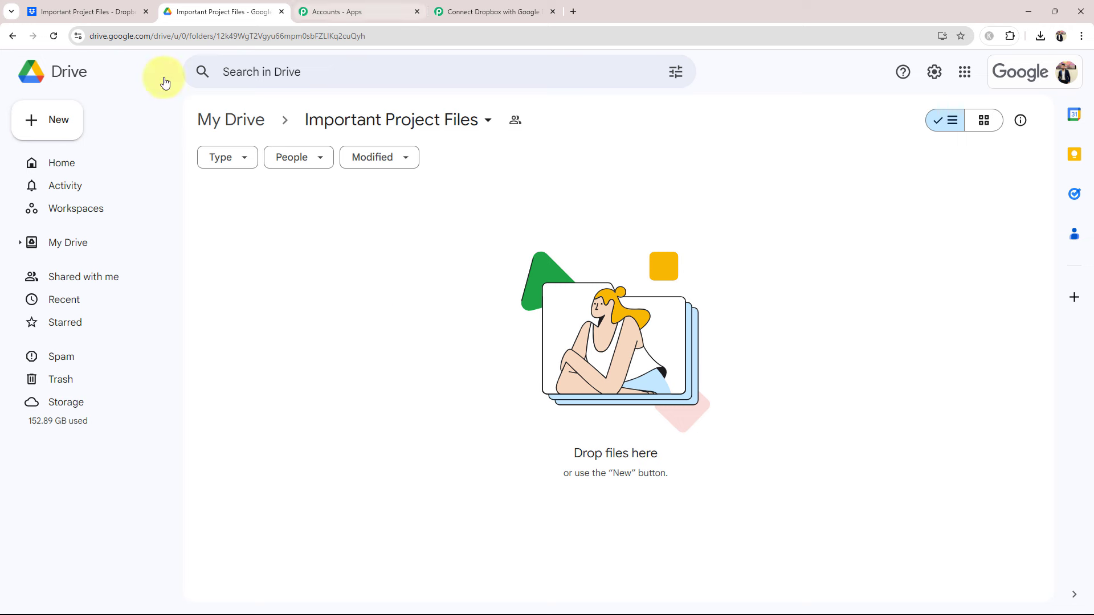
click(225, 36)
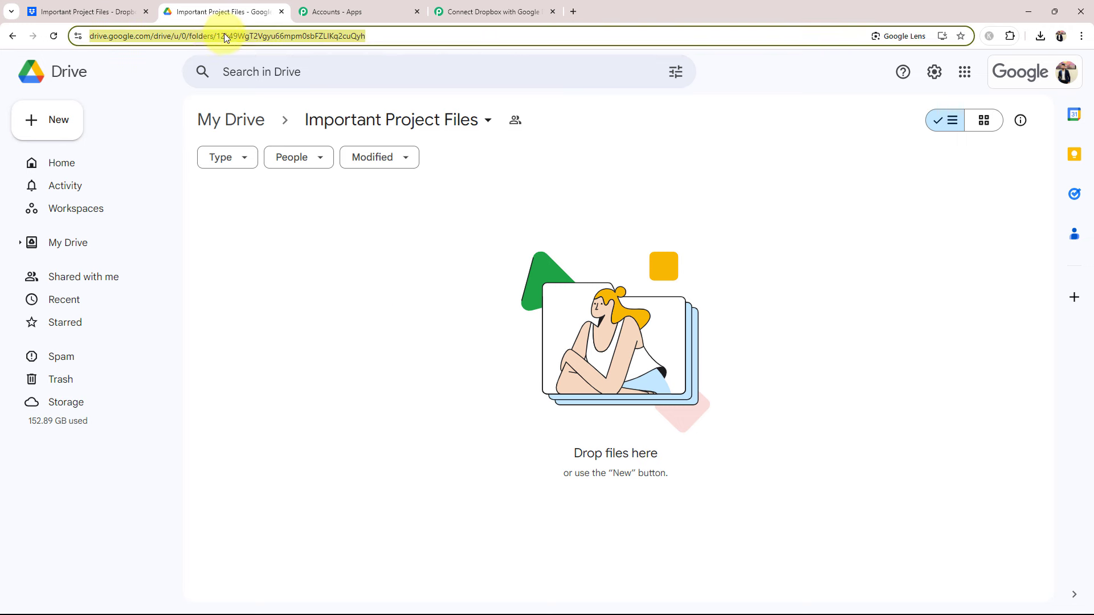
click(226, 36)
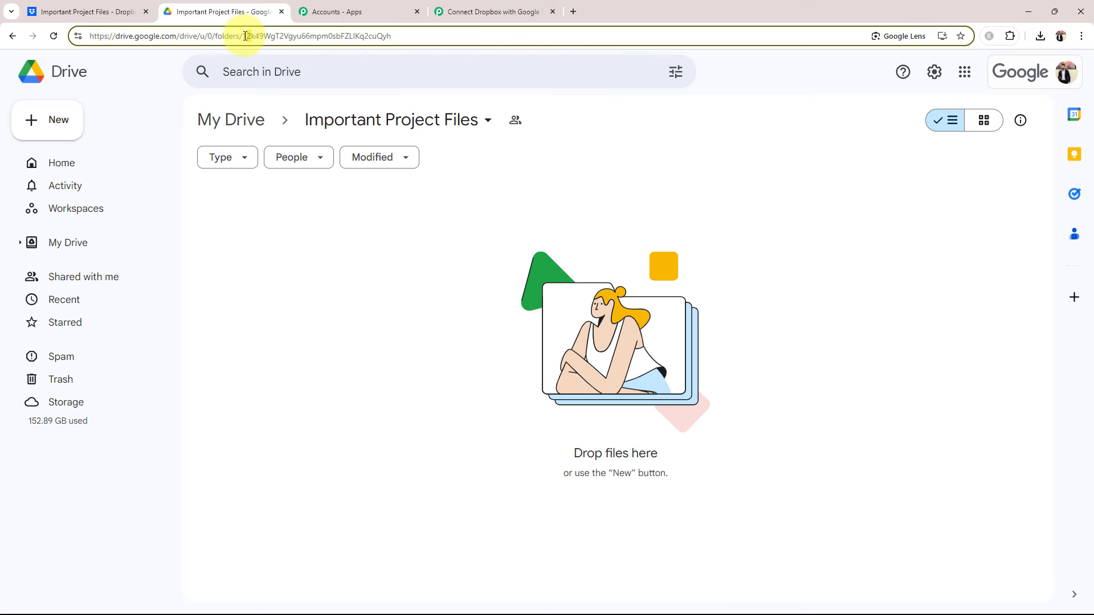
drag(245, 36, 439, 32)
key(ctrl+c)
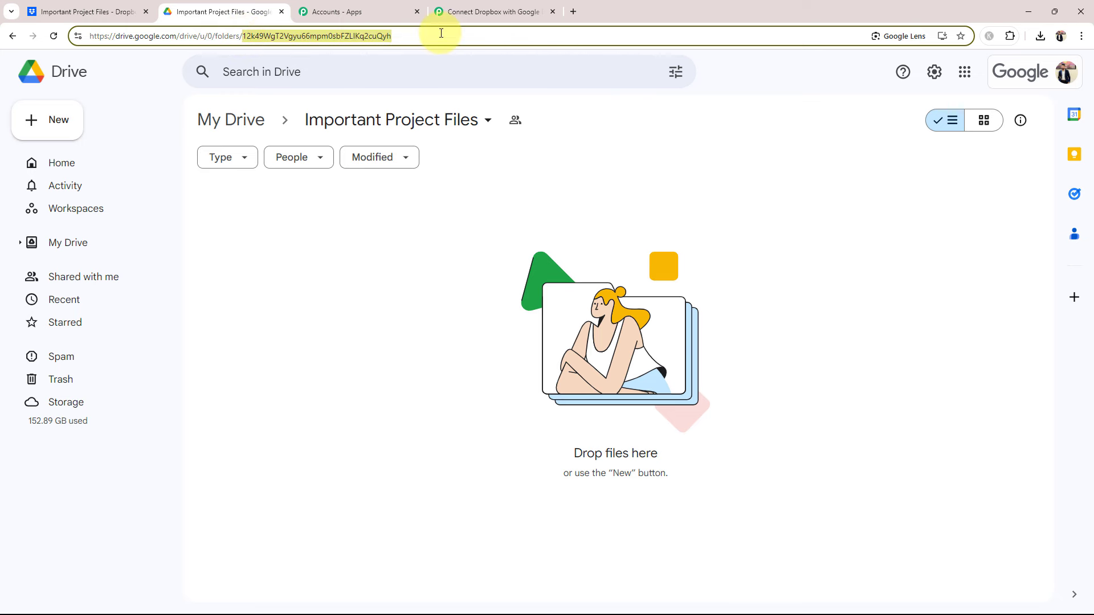
click(475, 7)
click(318, 271)
key(ctrl+v)
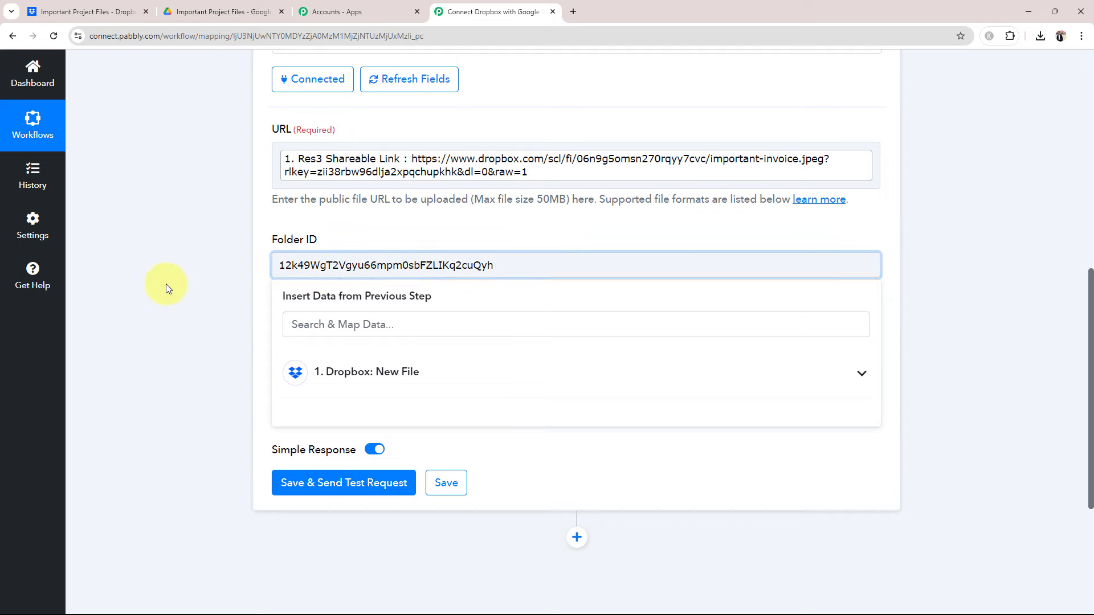
click(169, 288)
- Map the Dropbox trigger's Res1 Name into File Name and send a test request for the Google Drive action
click(300, 369)
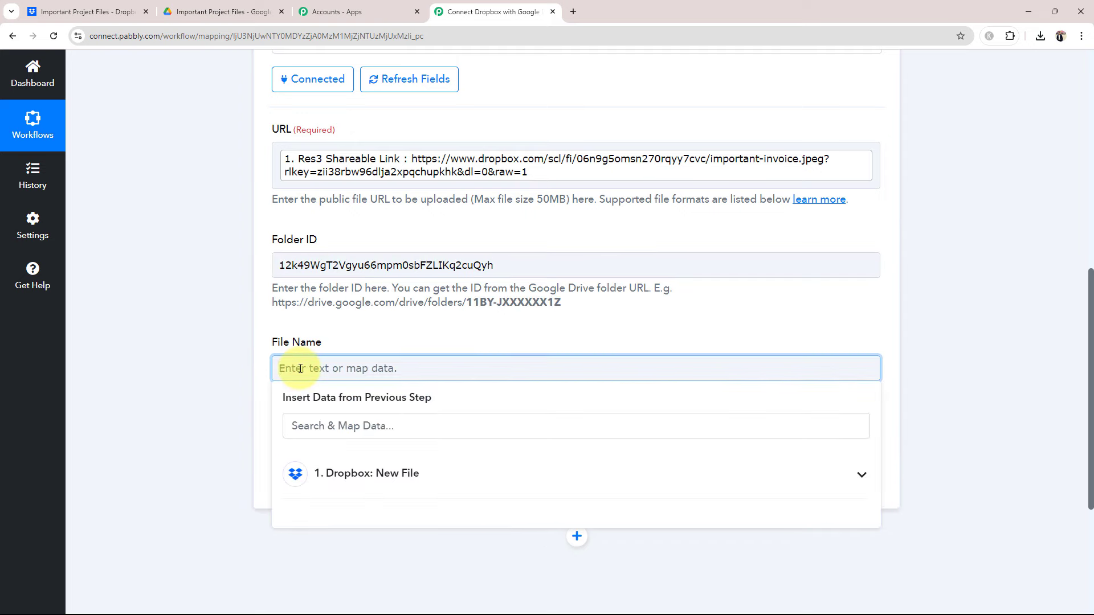
click(349, 485)
scroll(396, 516, down, 5)
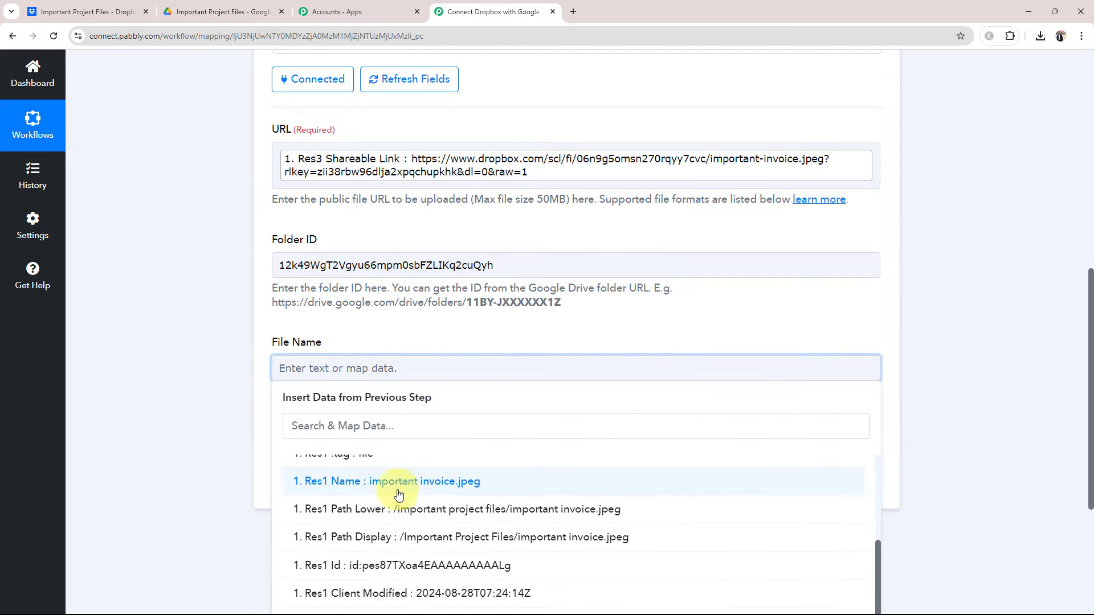
click(398, 495)
click(186, 357)
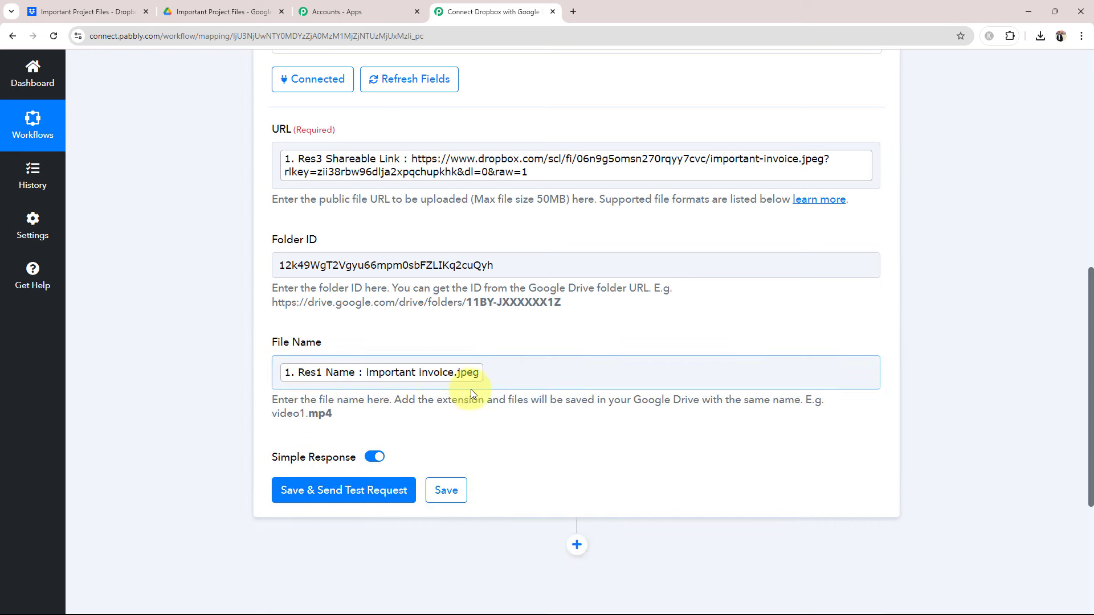
click(285, 490)
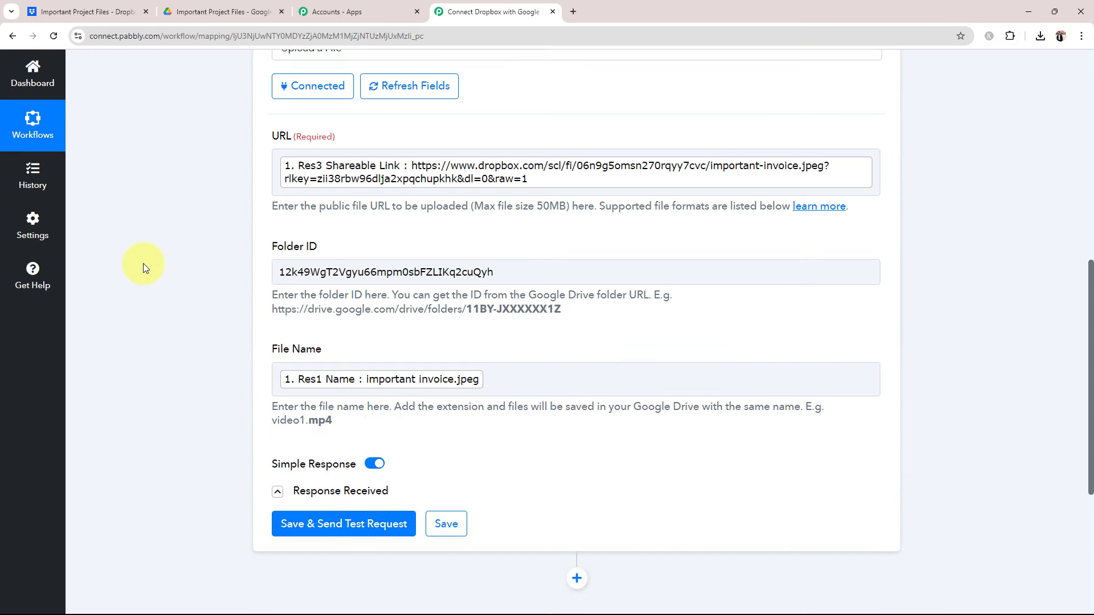
- Check the contents of the Important Project Files folder in Google Drive and return to the Pabbly Connect workflow
scroll(142, 263, up, 2)
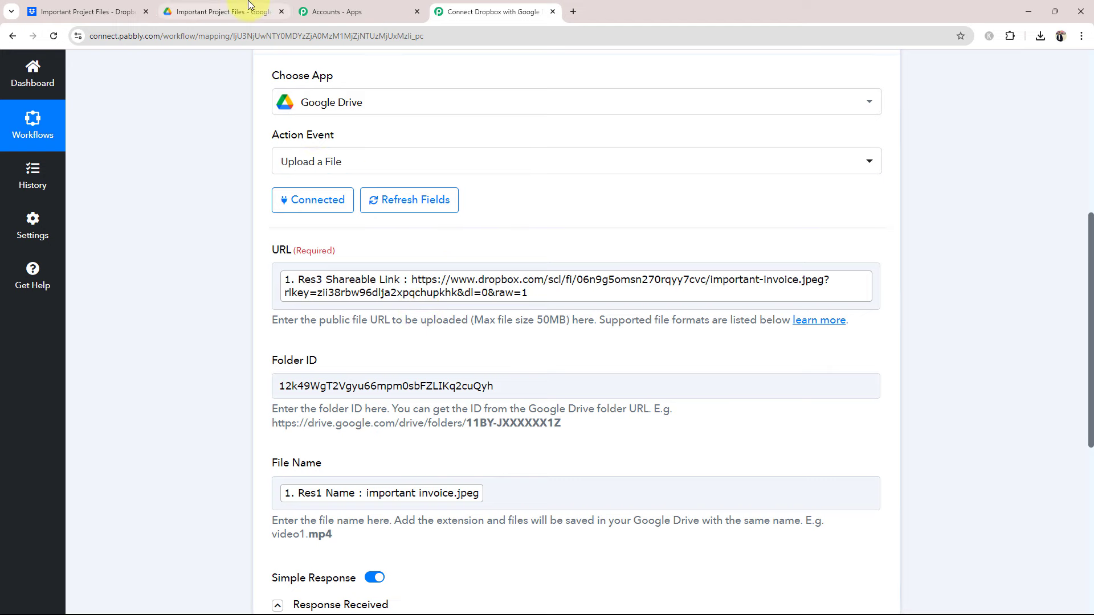
click(240, 11)
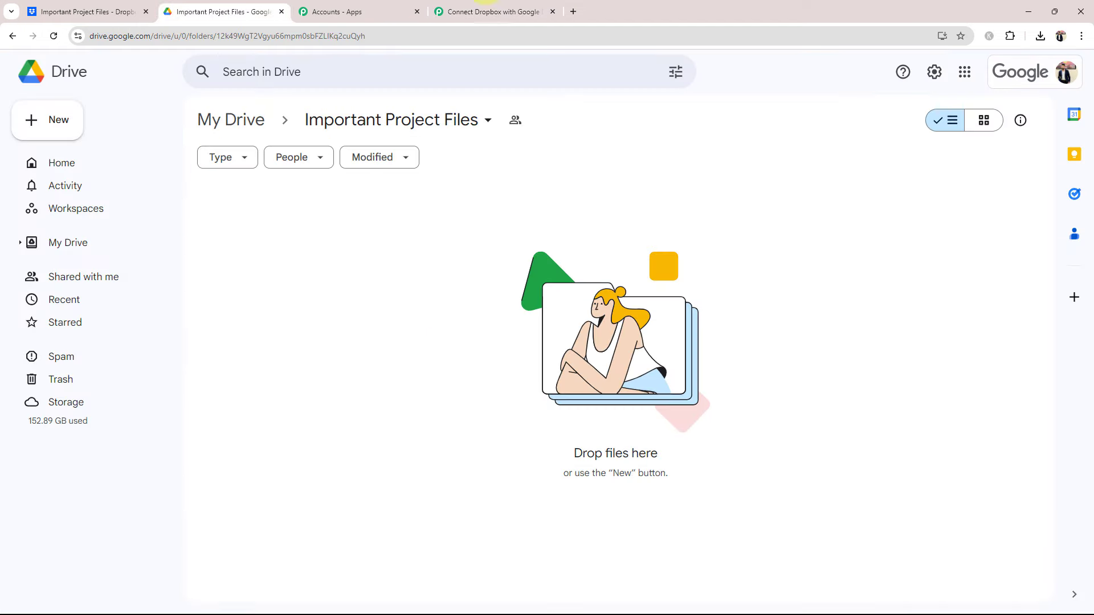
click(493, 12)
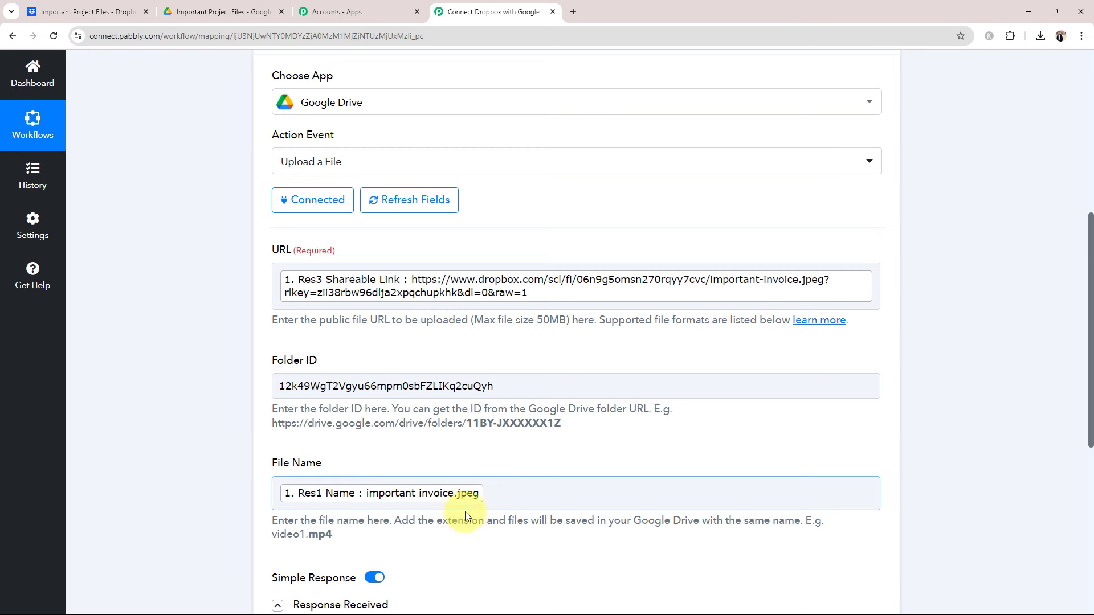
- Try adding the text "invoice" after the mapped Res1 Name in File Name, and remove it again
click(530, 486)
text(inv)
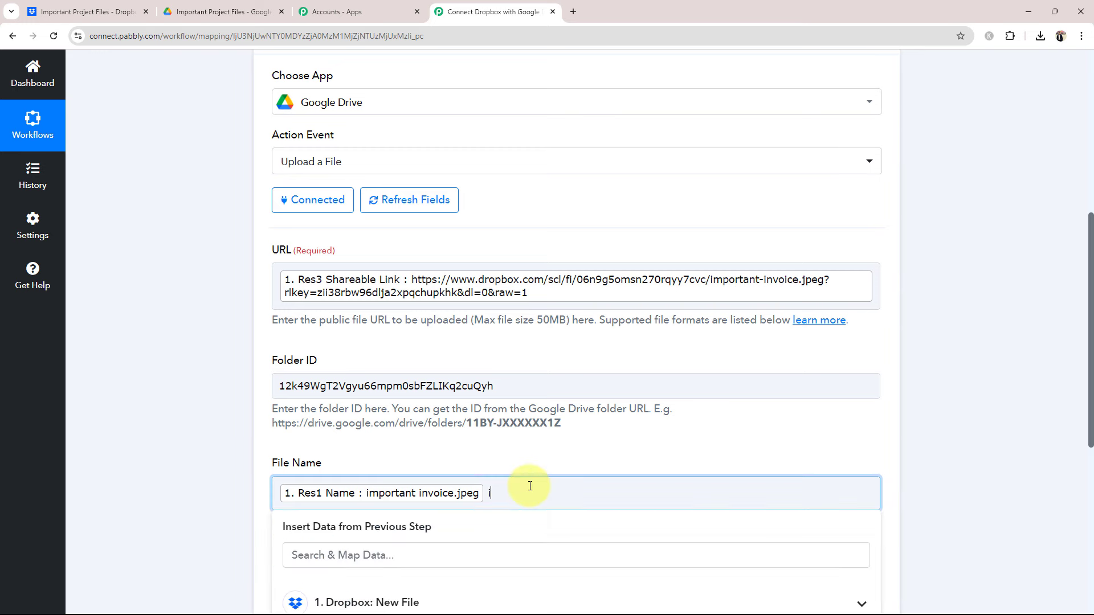
text(oice)
key(BackSpace)
key(BackSpace)
key(BackSpace)
key(BackSpace)
key(BackSpace)
key(BackSpace)
key(BackSpace)
click(183, 441)
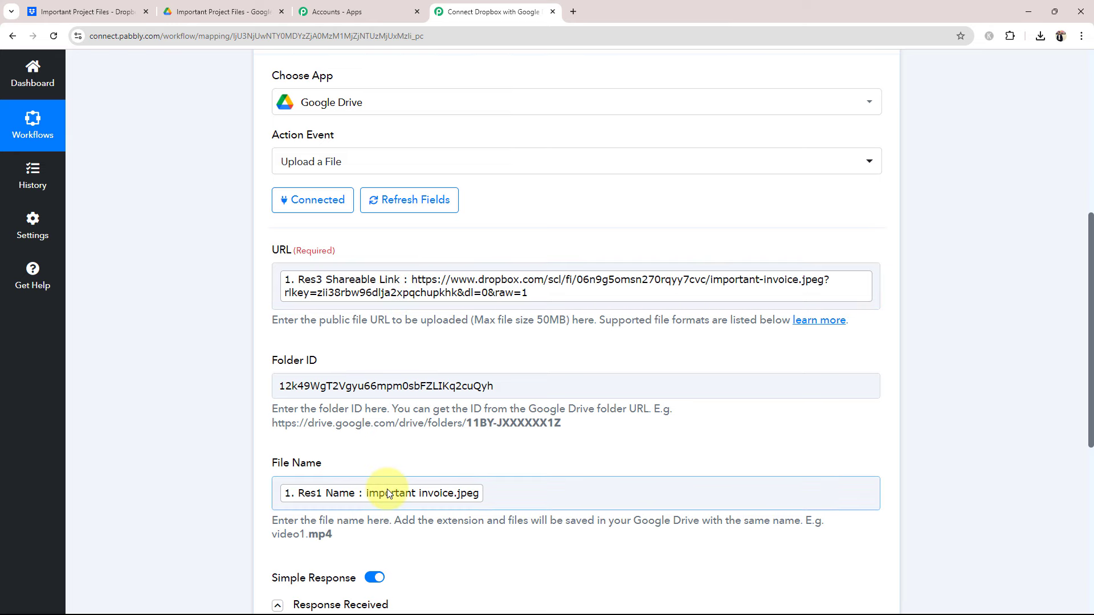
- Recheck the Important Project Files folder in Google Drive, and save and test the Upload a File action in Pabbly Connect
click(222, 12)
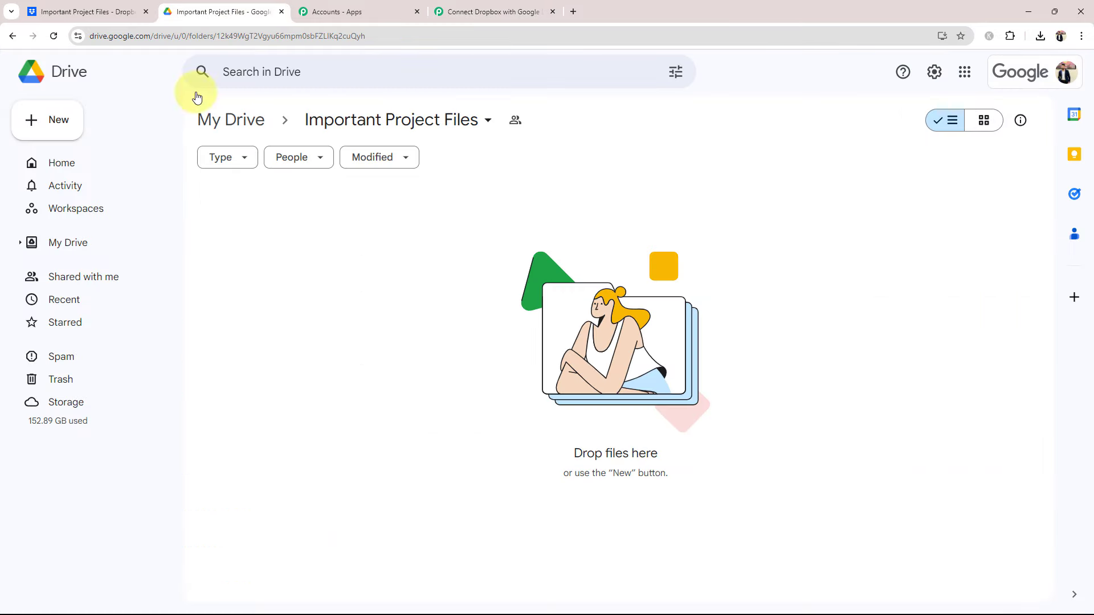
click(538, 12)
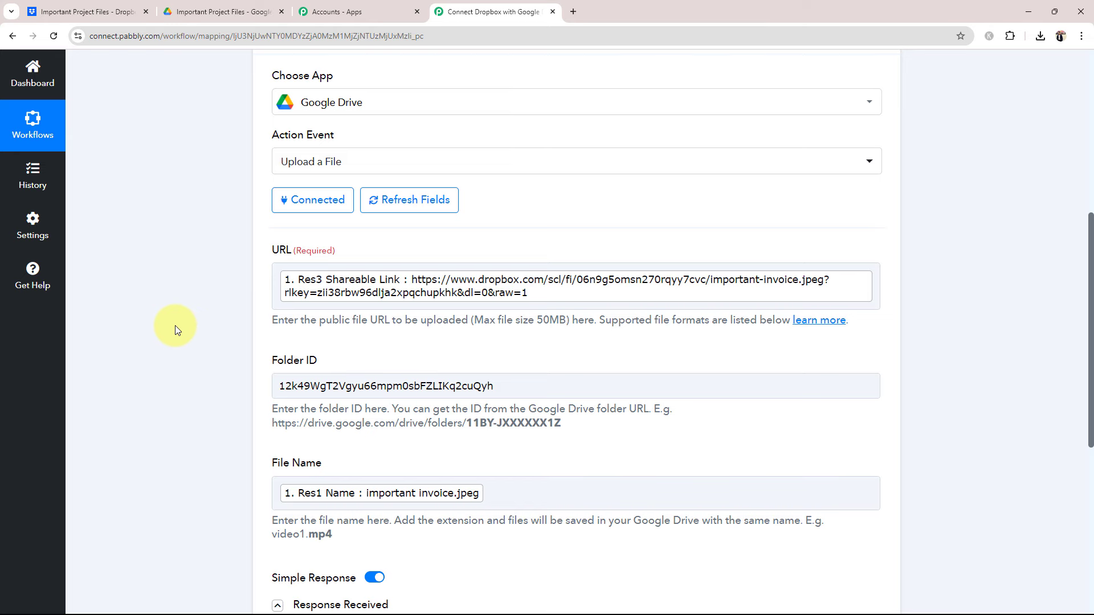
scroll(221, 356, down, 3)
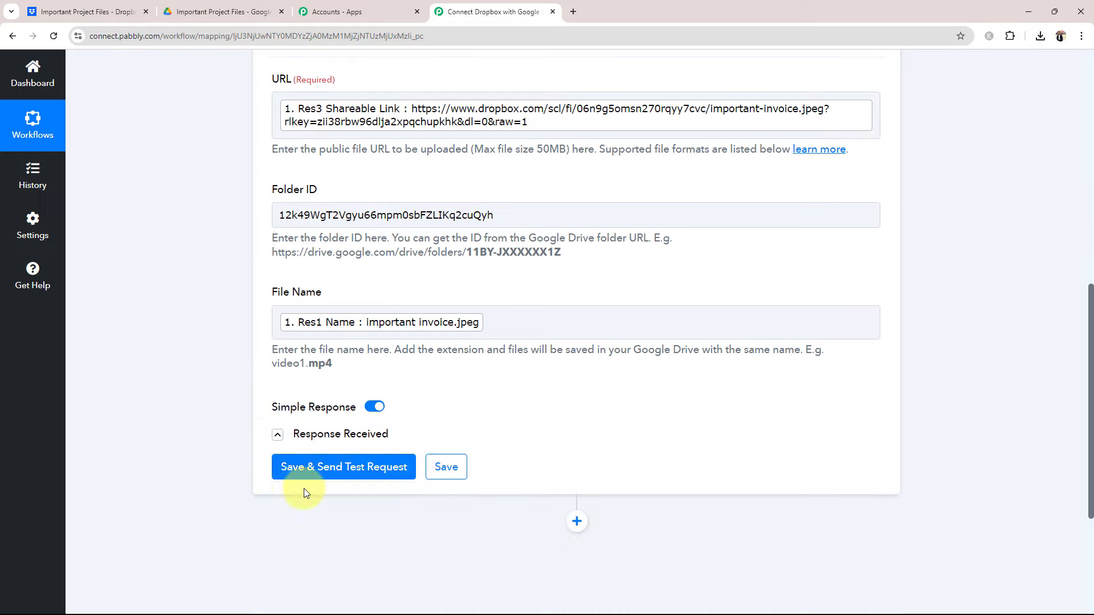
click(300, 477)
- Examine the Google Drive action's test response, including the file name, the result status and the UploadedFileId
scroll(228, 424, up, 3)
scroll(248, 423, up, 1)
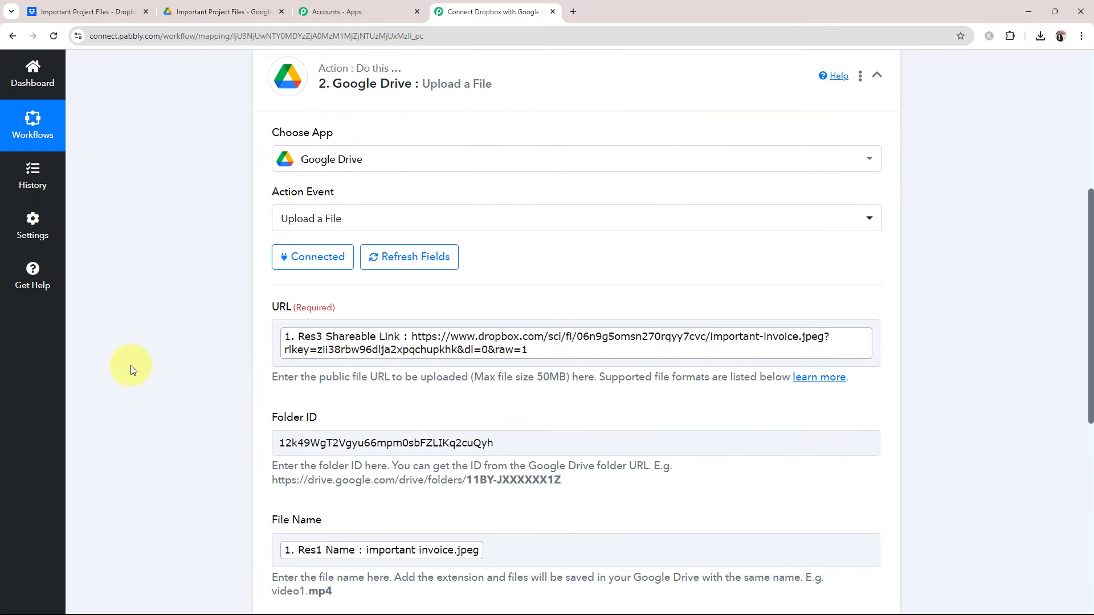
scroll(185, 348, down, 7)
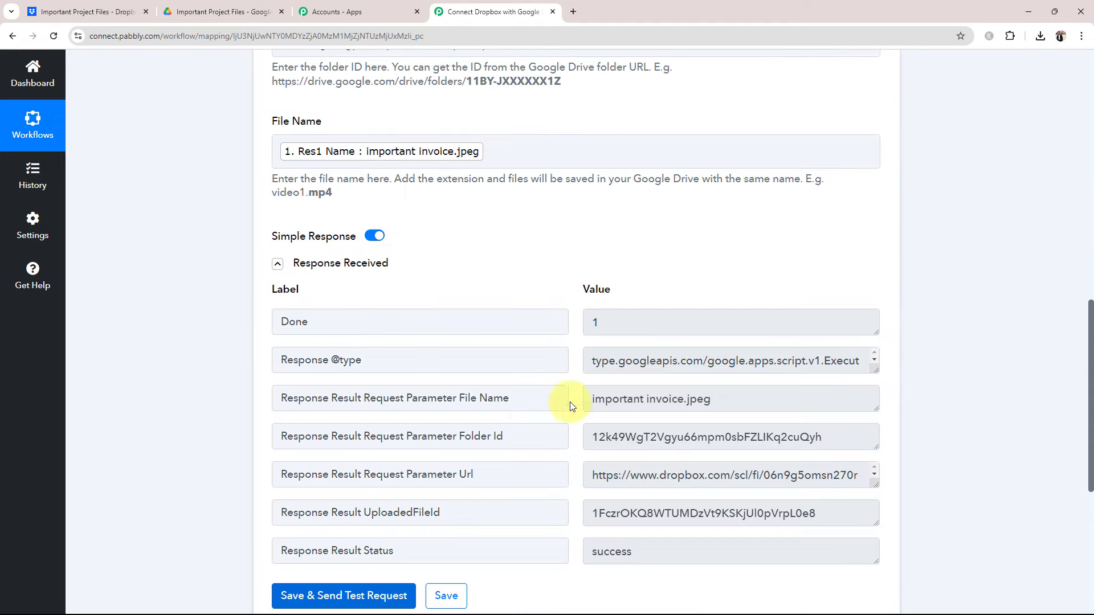
scroll(583, 412, down, 2)
drag(767, 276, 452, 285)
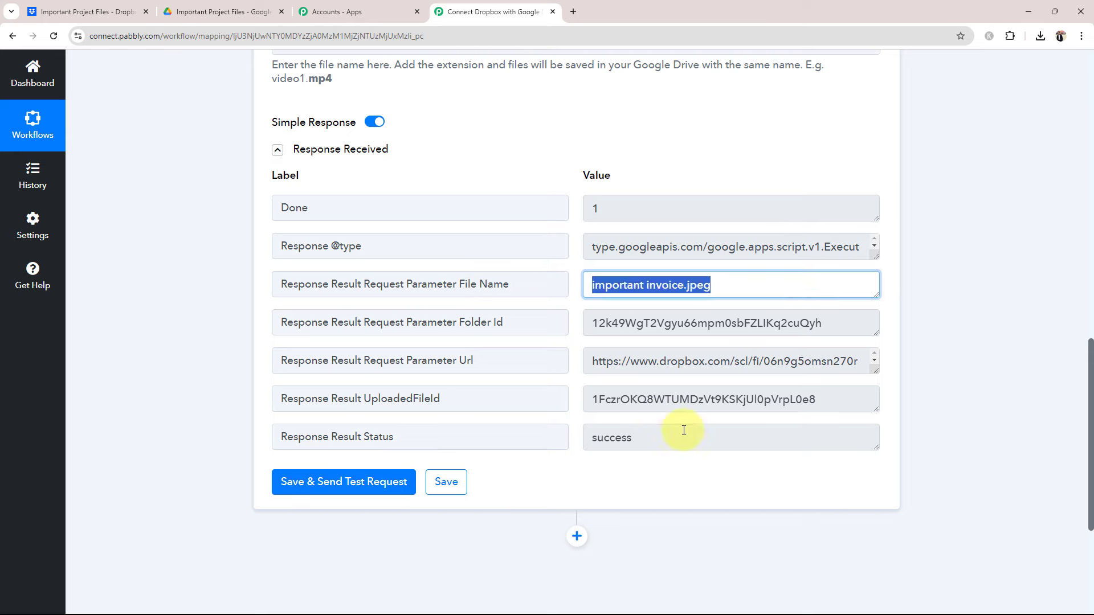
drag(683, 433, 480, 438)
click(388, 397)
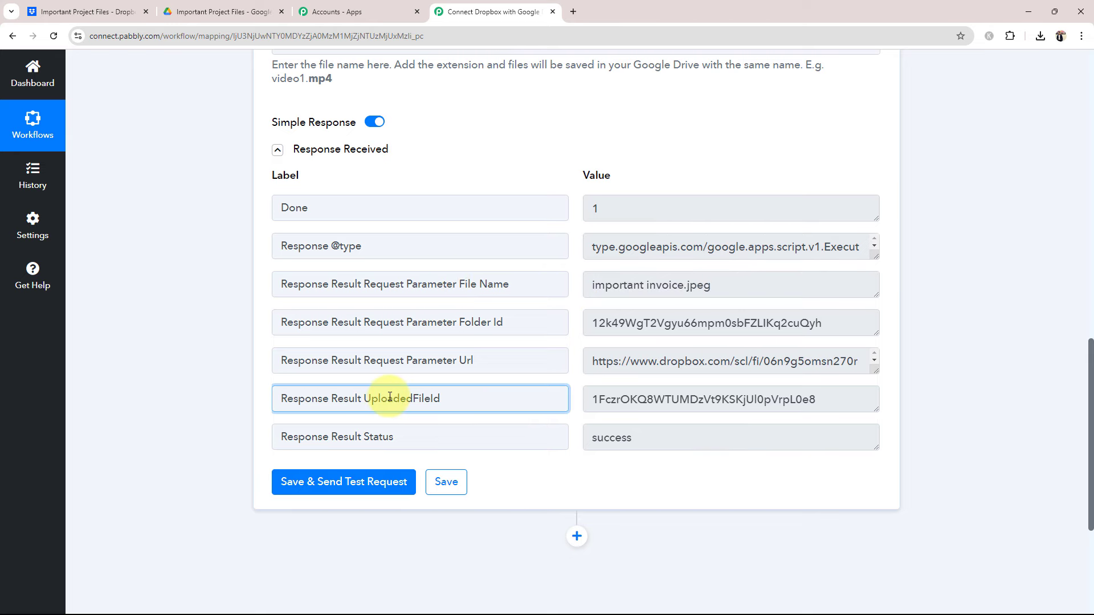
- Compare the Important Project Files folders in Google Drive and Dropbox, and preview important invoice.jpeg enlarged in Google Drive
click(194, 12)
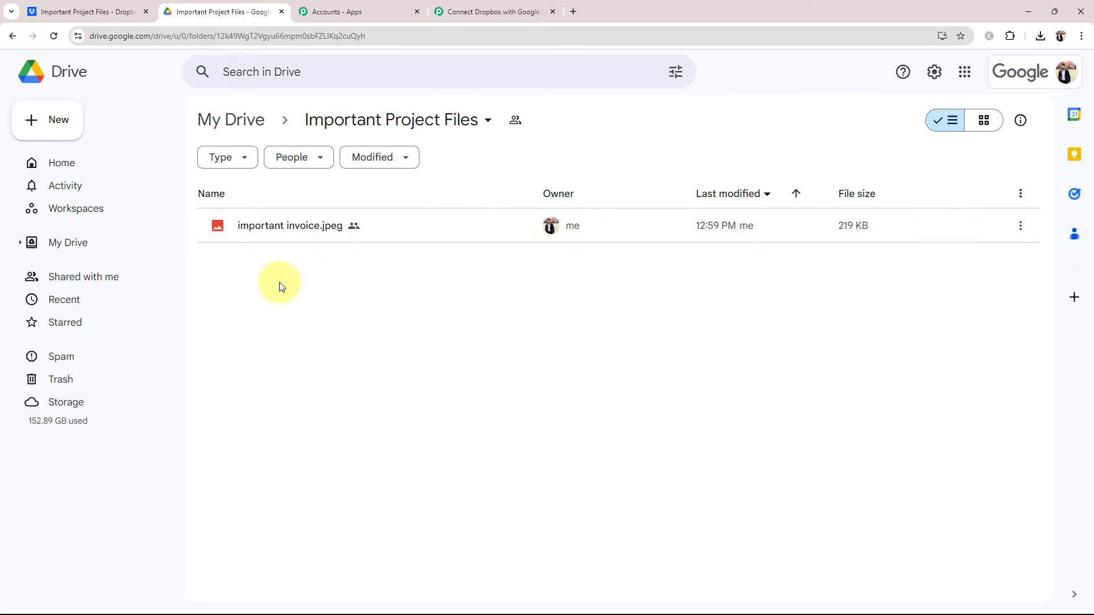
click(78, 7)
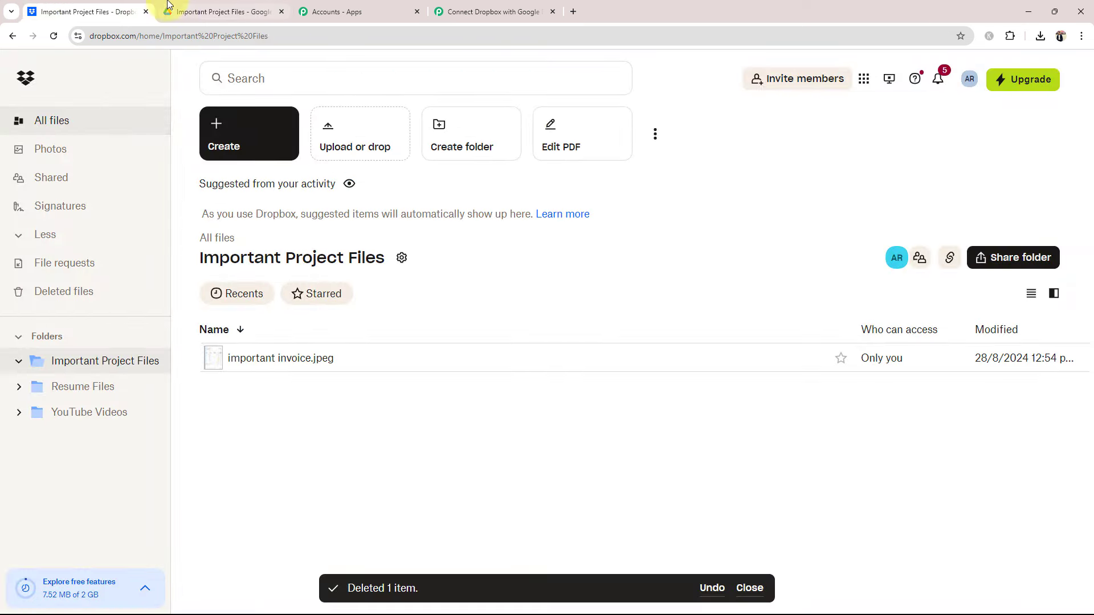
click(184, 9)
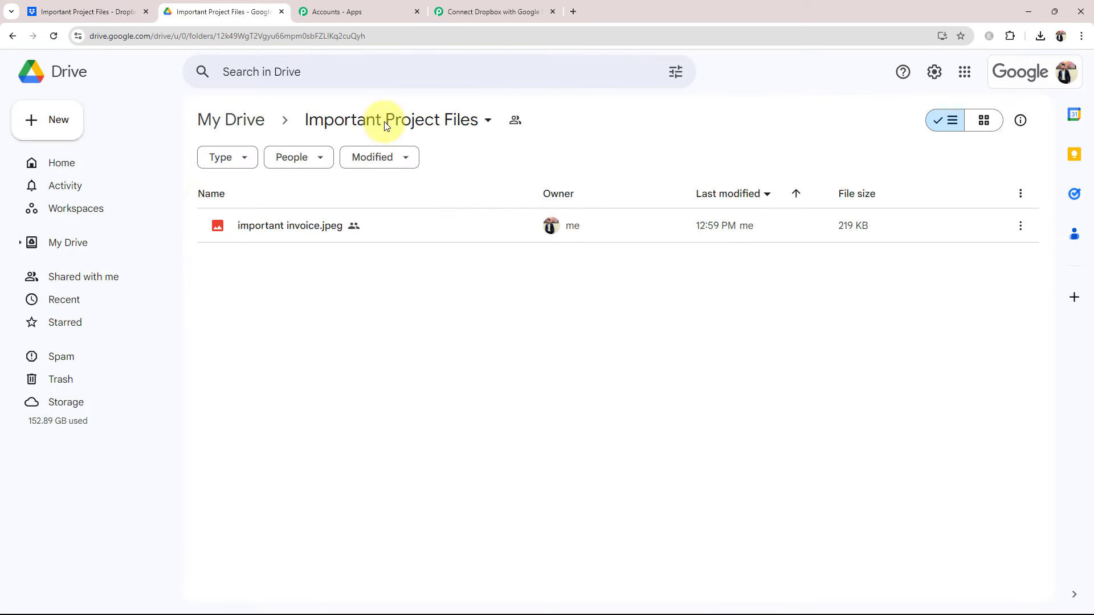
double_click(357, 231)
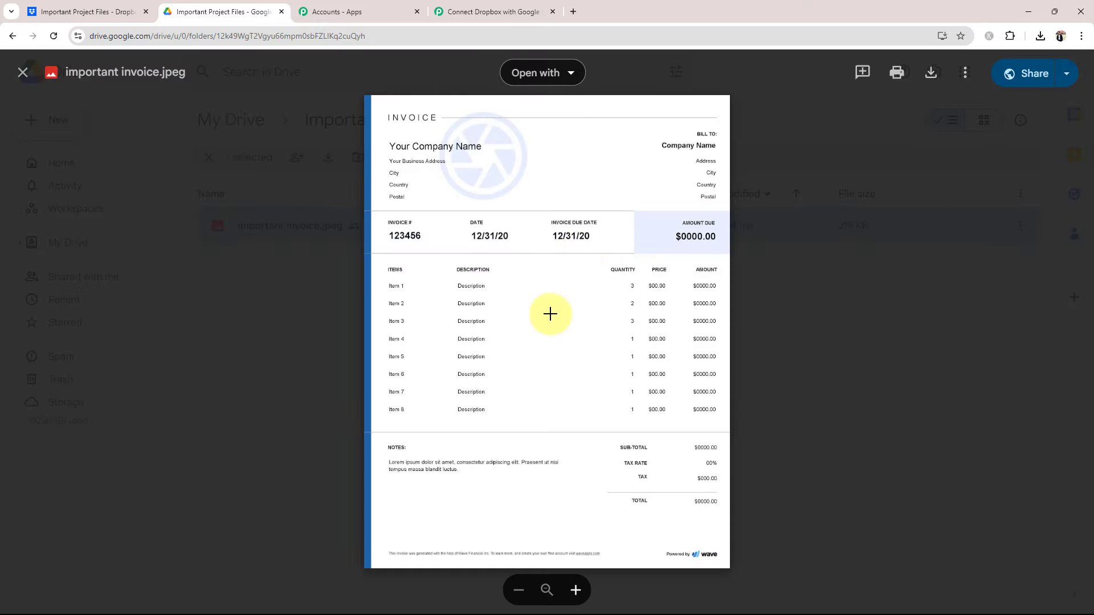
click(556, 347)
click(556, 347)
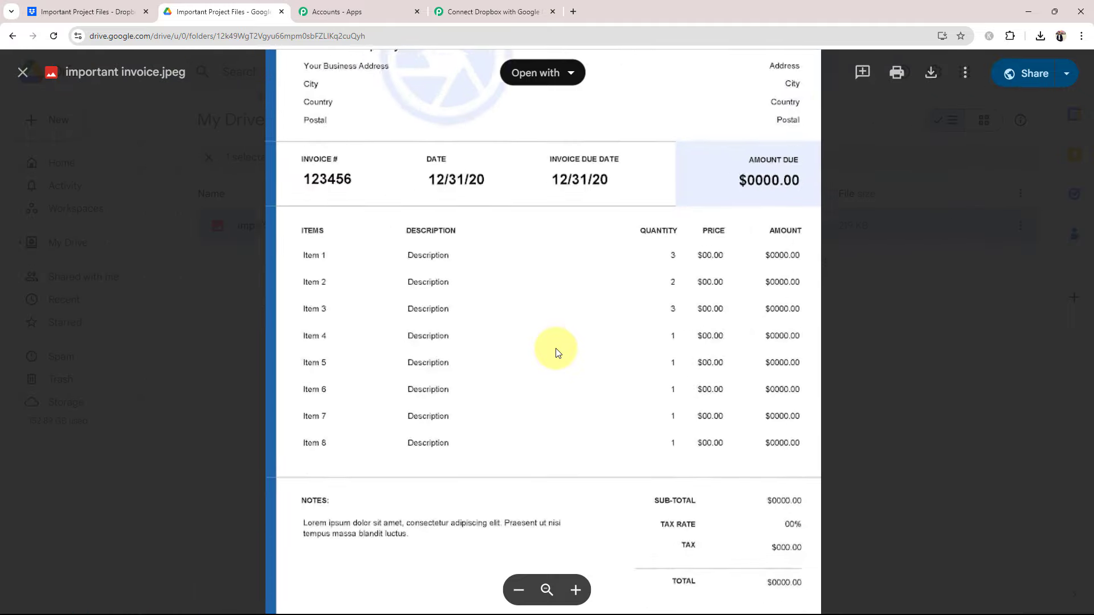
click(23, 72)
- Return to the Pabbly Connect workflow and collapse the Google Drive Upload a File action
click(525, 6)
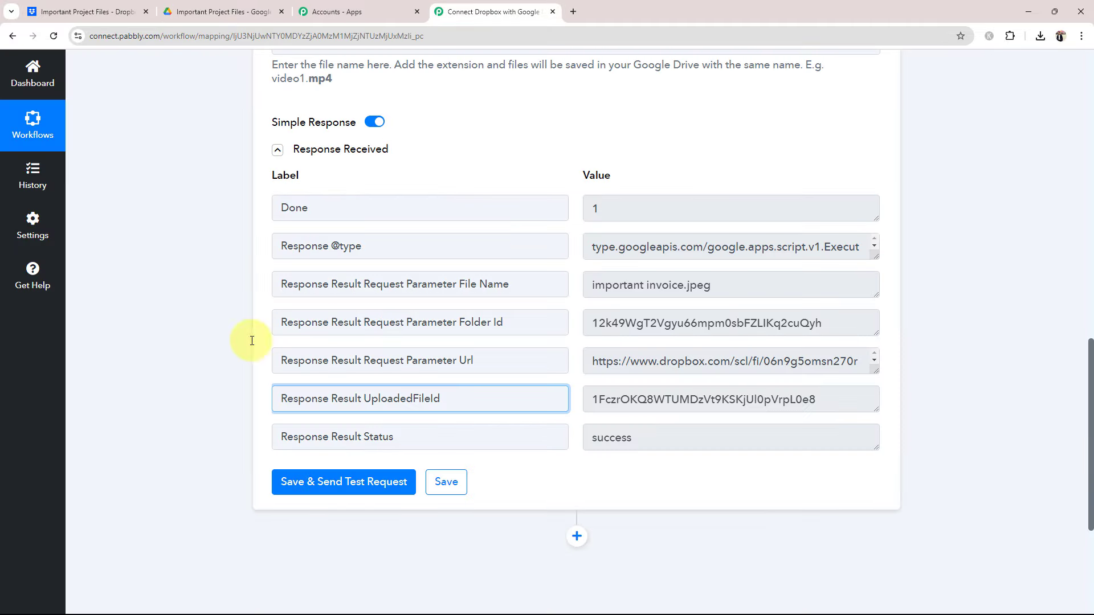
scroll(203, 357, up, 10)
scroll(203, 357, up, 3)
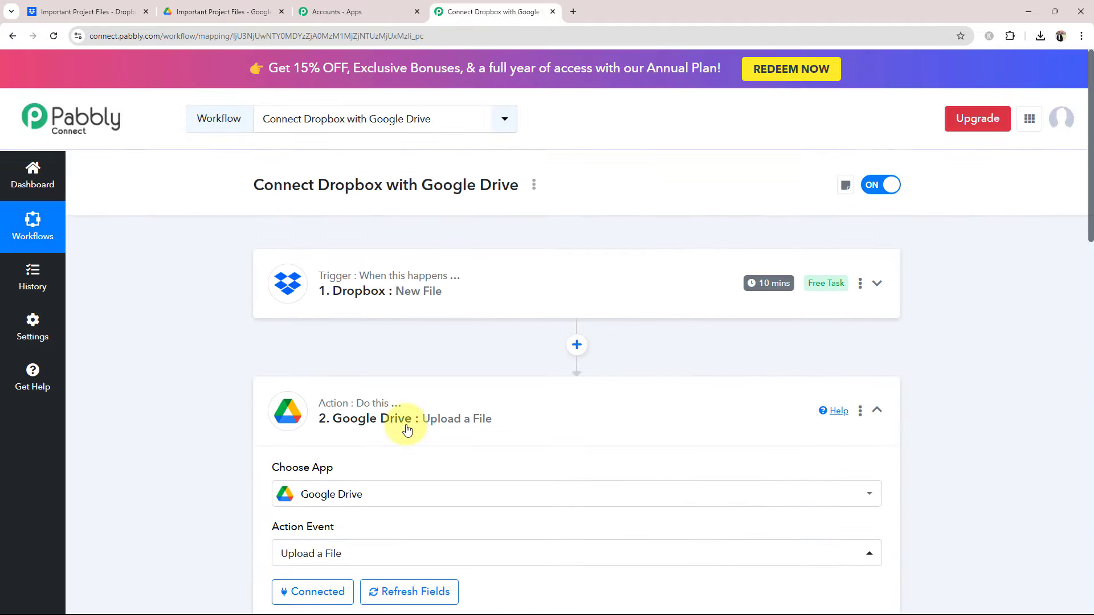
click(403, 420)
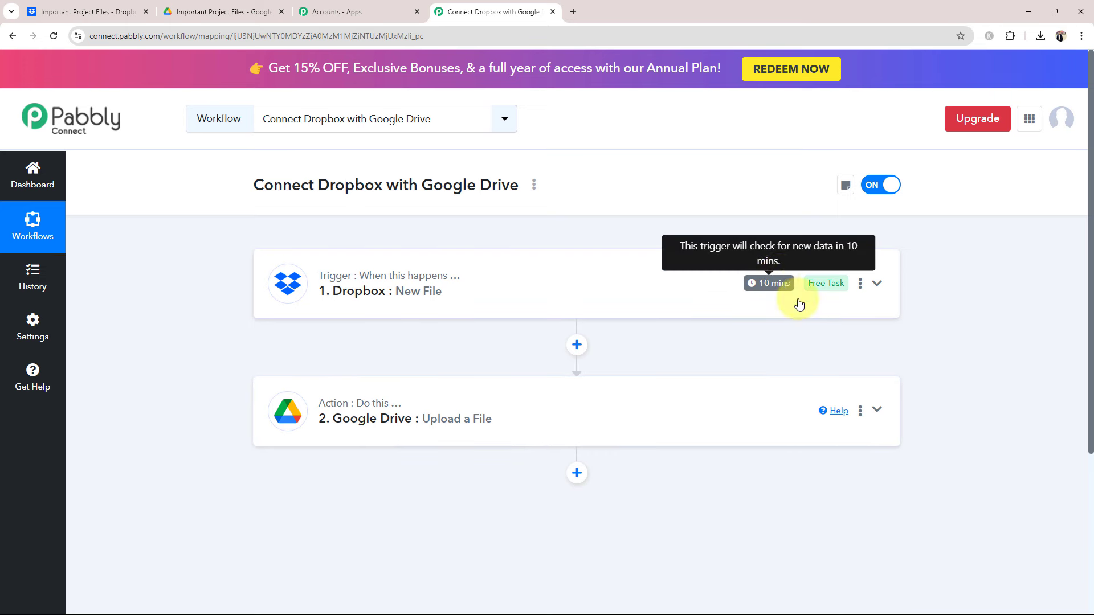